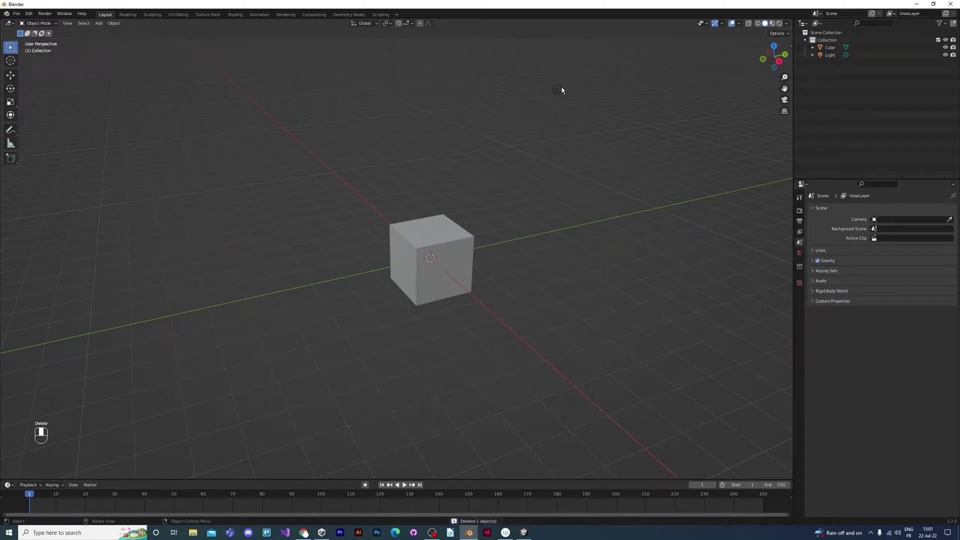
Delete the camera and light, then scale the cube along Z into a thin slab
{"action": "left_click", "coordinate": [558, 91]}
{"action": "key", "text": "Delete"}
{"action": "left_click", "coordinate": [458, 254]}
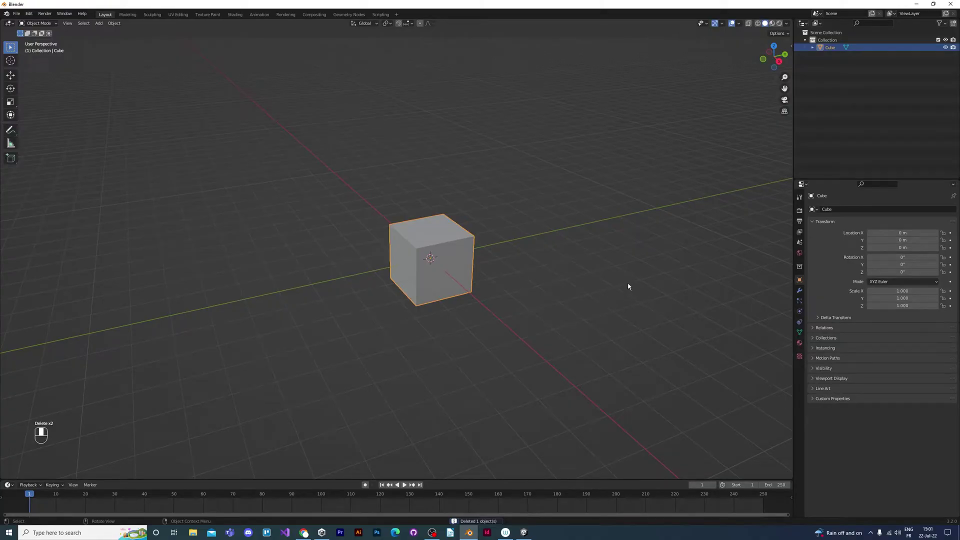
{"action": "key", "text": "KP_7"}
{"action": "key", "text": "KP_3"}
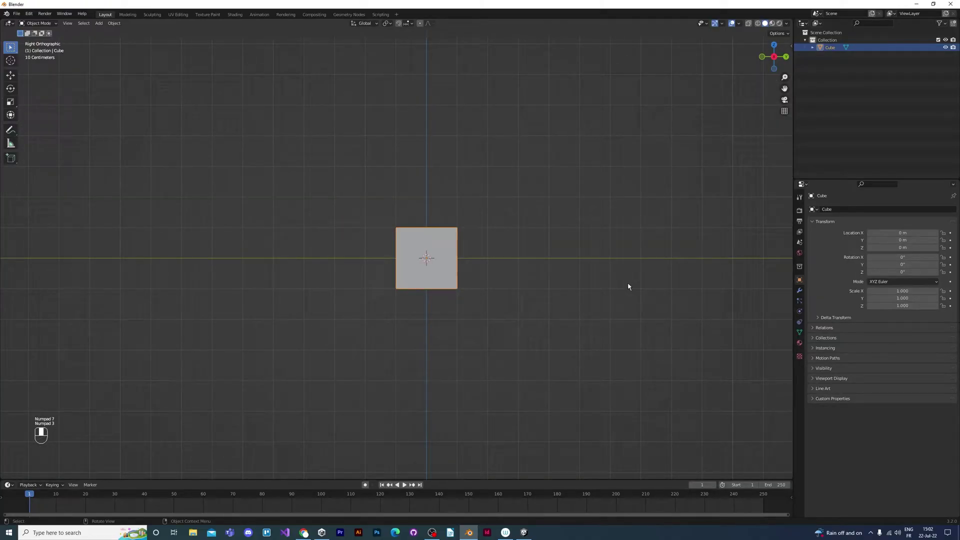
{"action": "key", "text": "Tab"}
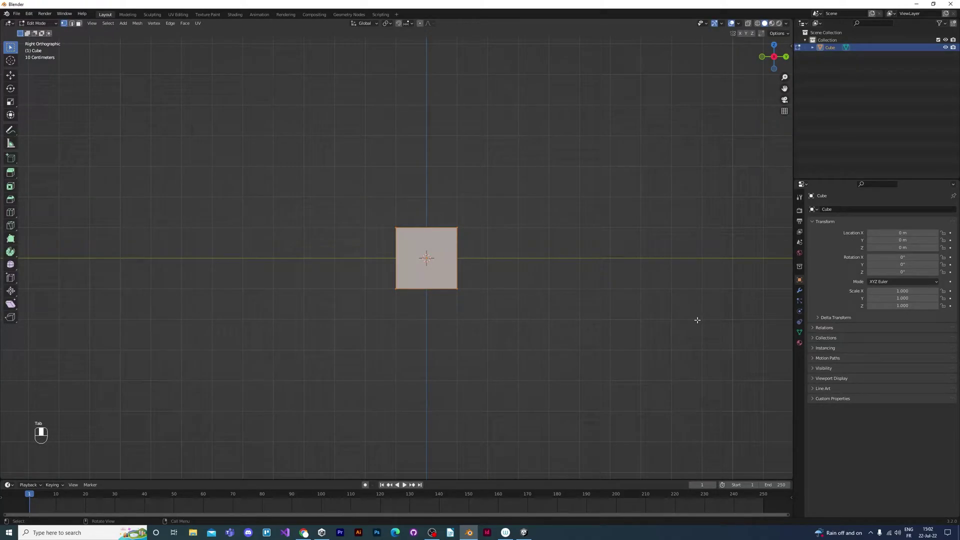
{"action": "key", "text": "s"}
{"action": "key", "text": "z"}
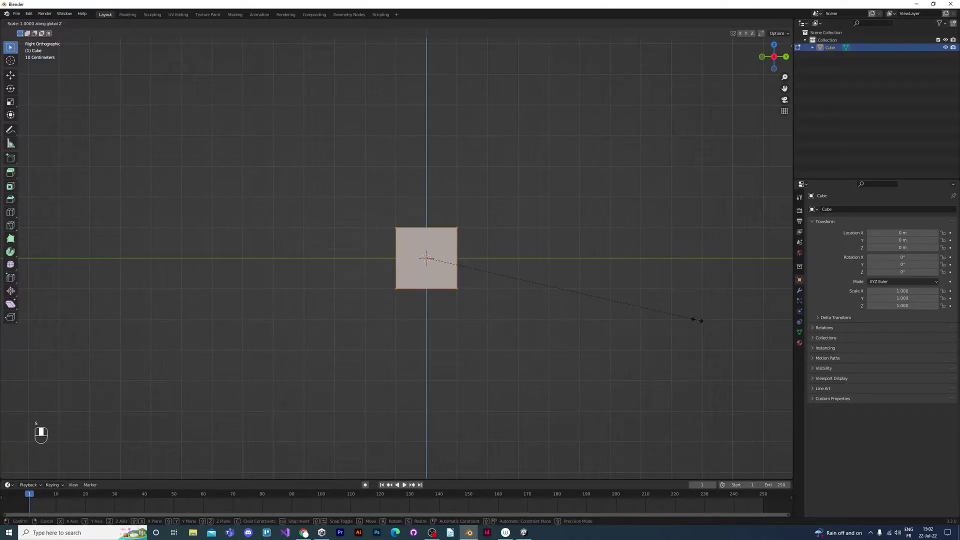
{"action": "left_click", "coordinate": [436, 265]}
In top view, enable X-ray, clear the selection and box-select the slab's two bottom vertices
{"action": "key", "text": "KP_7"}
{"action": "scroll", "coordinate": [475, 332], "scroll_direction": "up", "scroll_amount": 5}
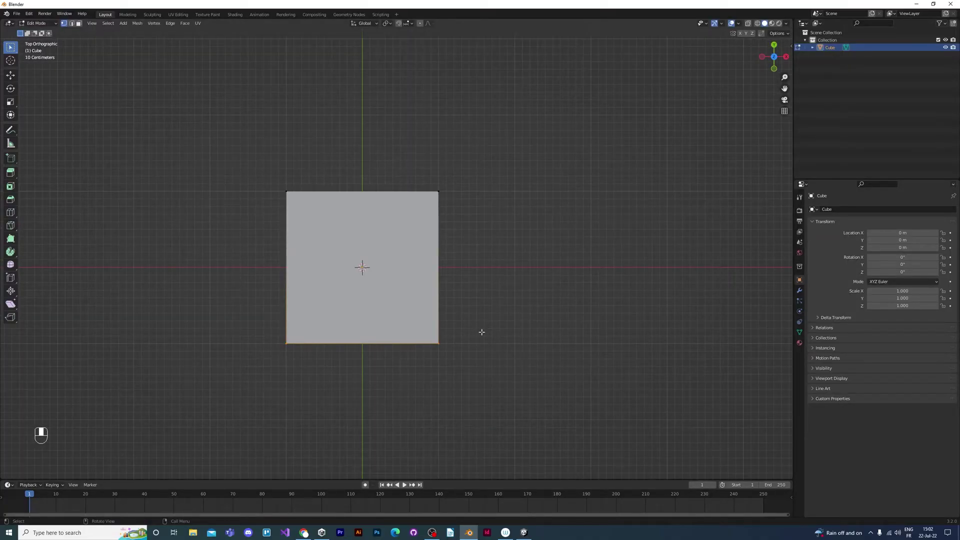
{"action": "key", "text": "alt+z"}
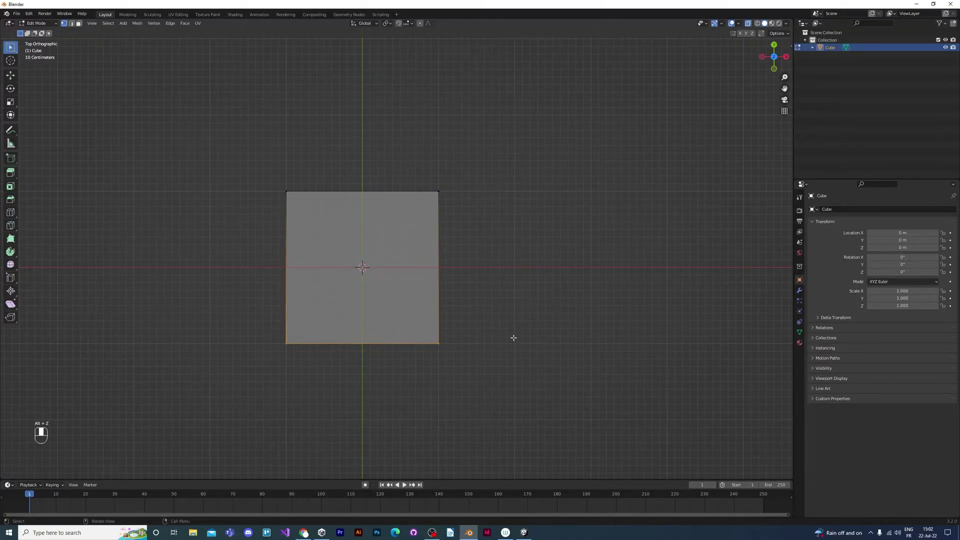
{"action": "key", "text": "a"}
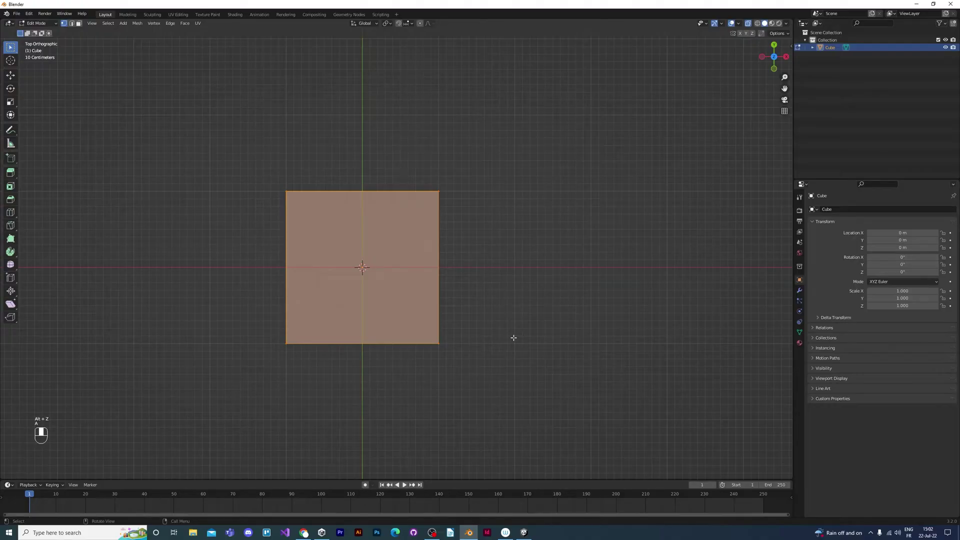
{"action": "key", "text": "a"}
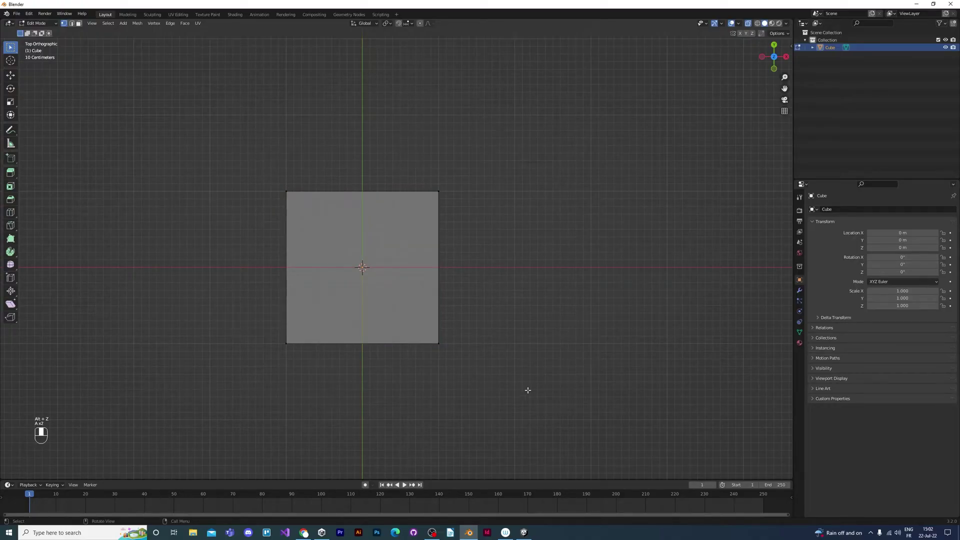
{"action": "key", "text": "b"}
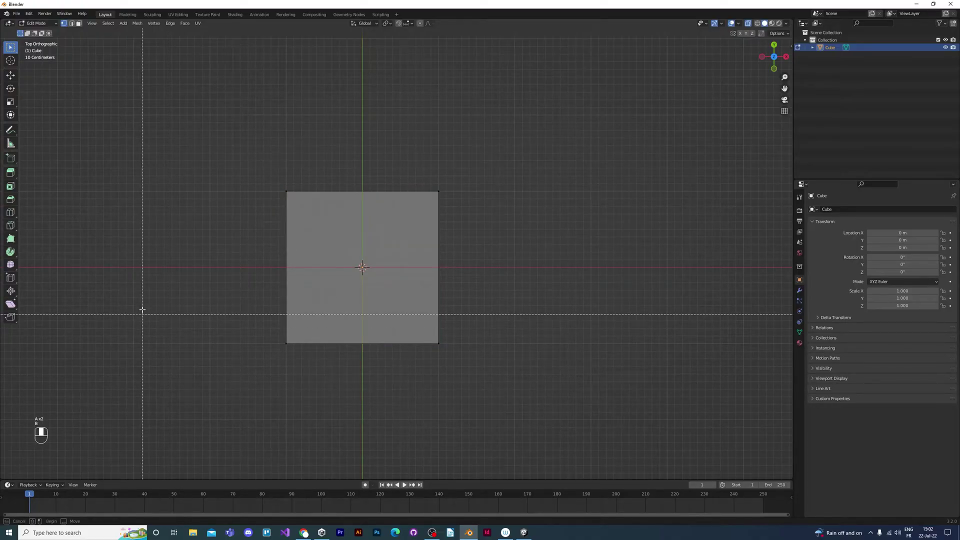
{"action": "left_click_drag", "start_coordinate": [151, 297], "coordinate": [537, 394]}
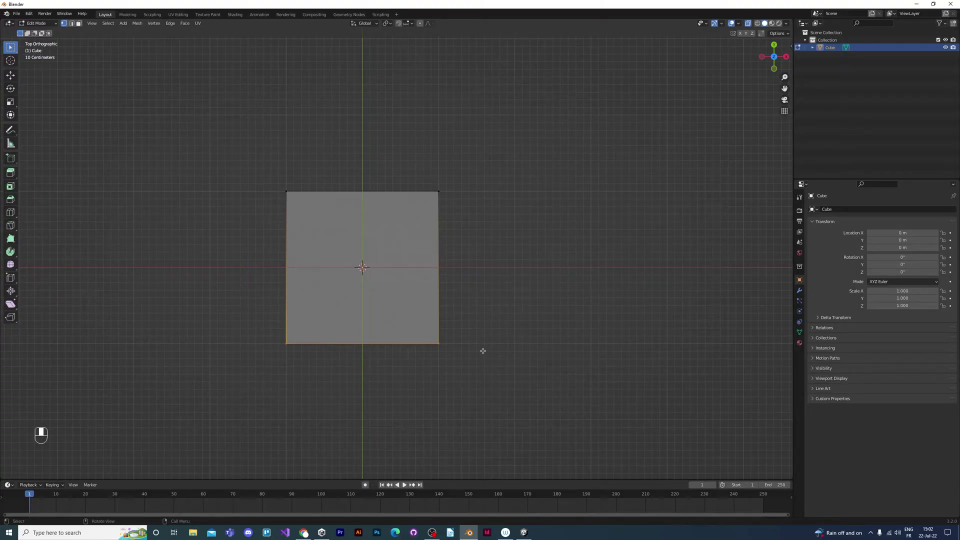
Extrude the bottom edge downward and narrow it along X into a taper
{"action": "key", "text": "e"}
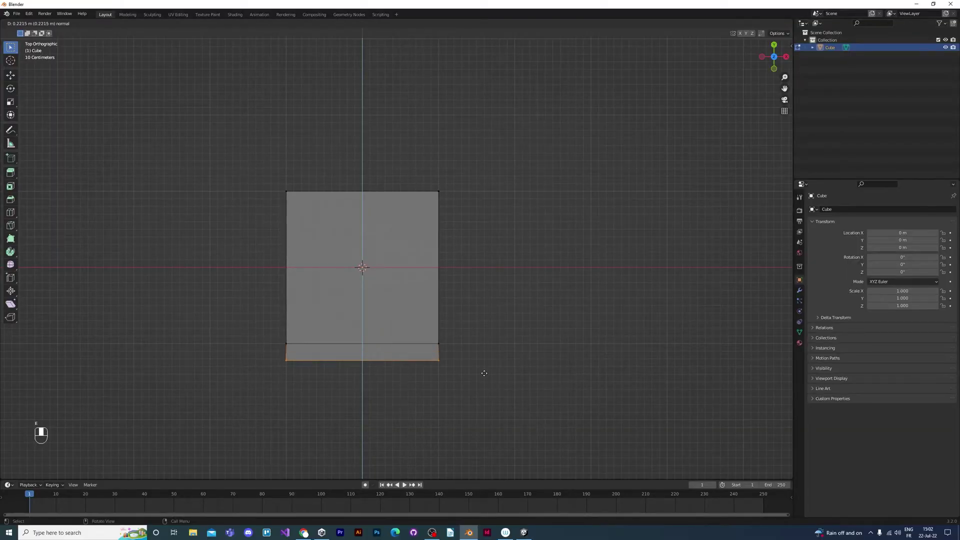
{"action": "left_click", "coordinate": [488, 395]}
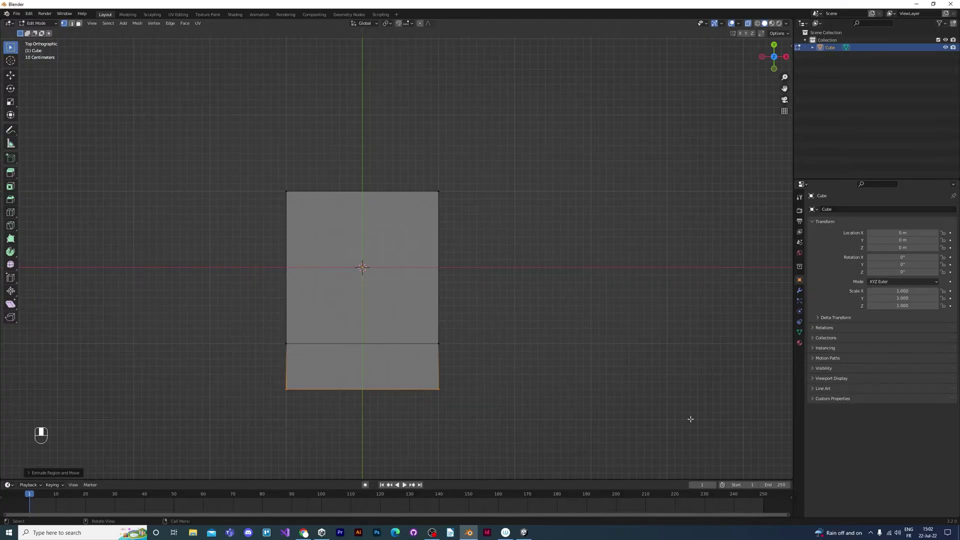
{"action": "key", "text": "s"}
{"action": "key", "text": "x"}
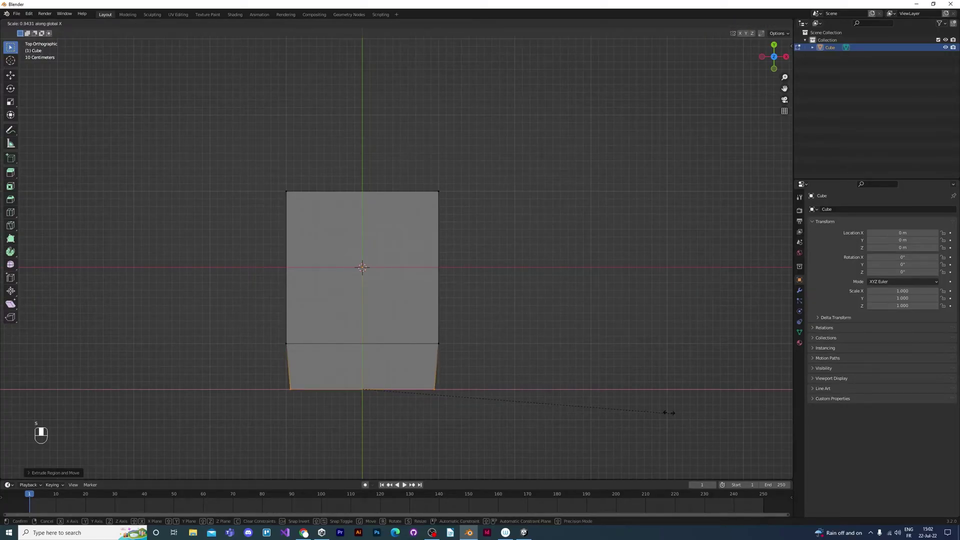
{"action": "left_click", "coordinate": [595, 412]}
{"action": "middle_click_drag", "start_coordinate": [573, 401], "coordinate": [563, 324]}
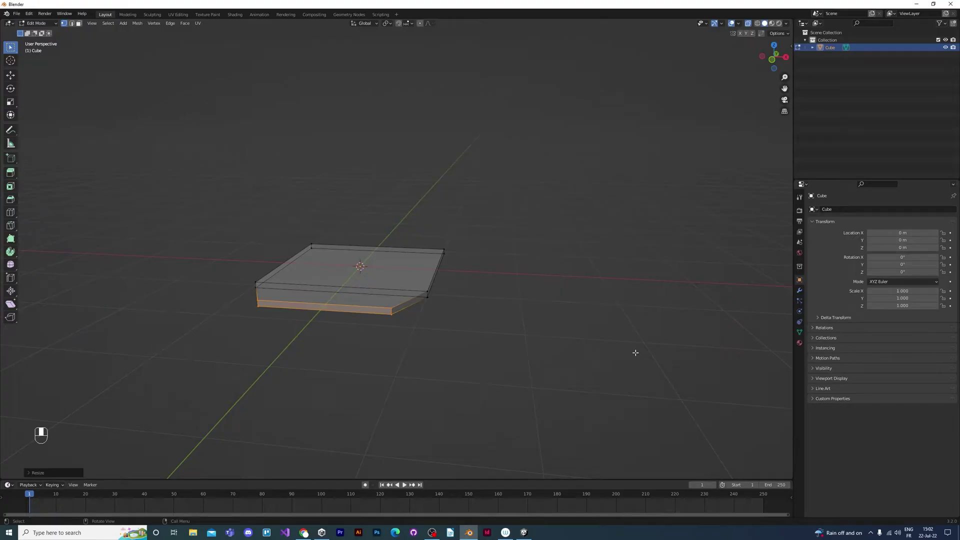
{"action": "key", "text": "s"}
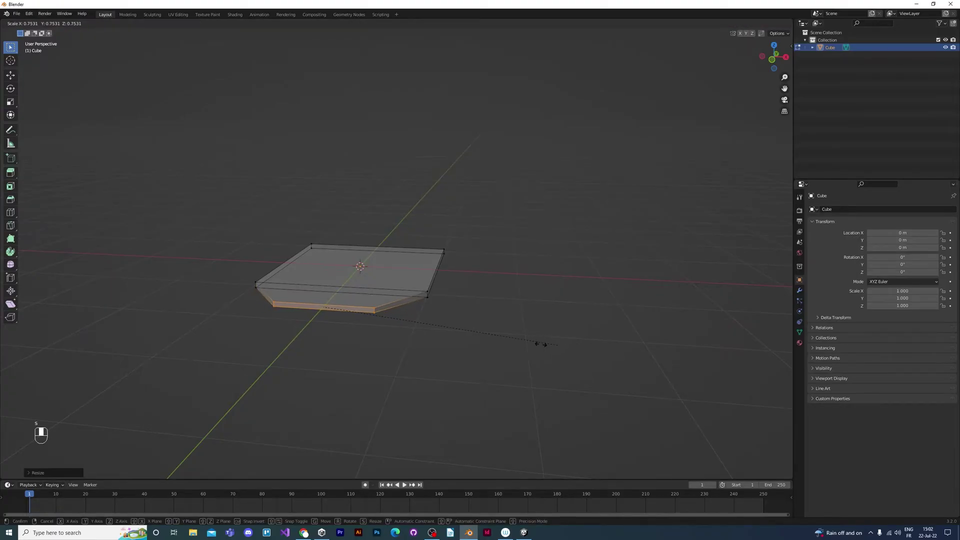
{"action": "right_click", "coordinate": [375, 334]}
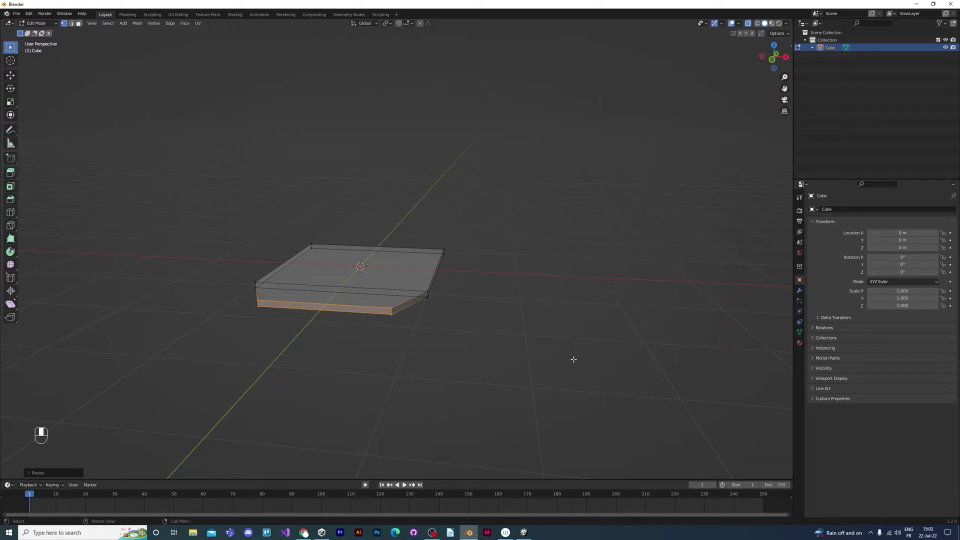
{"action": "key", "text": "KP_1"}
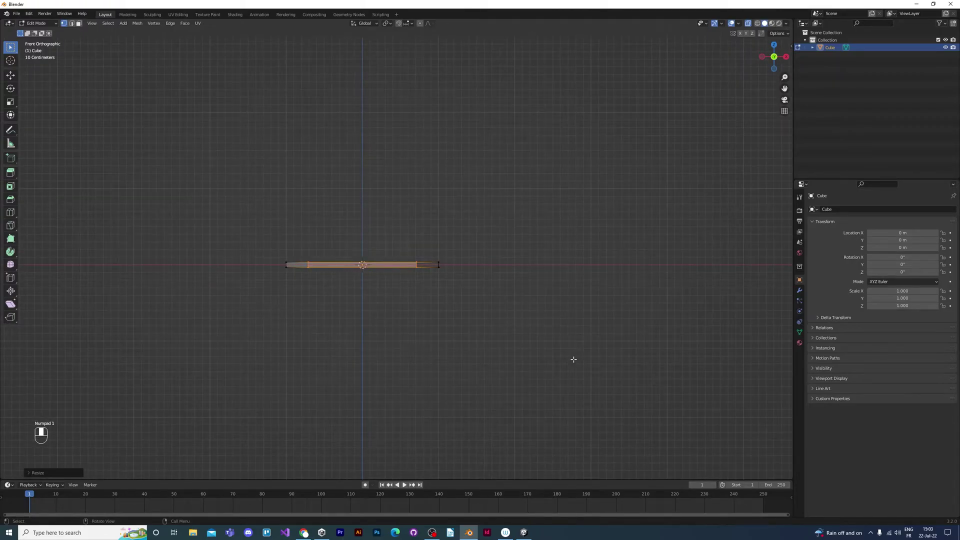
{"action": "key", "text": "KP_7"}
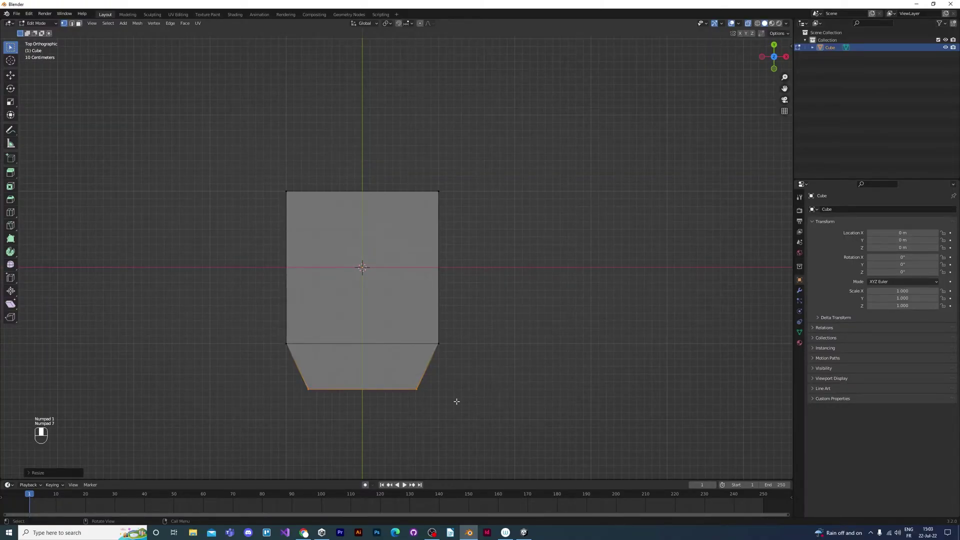
Extrude the bottom edge again and squeeze it along X nearly to a point
{"action": "key", "text": "e"}
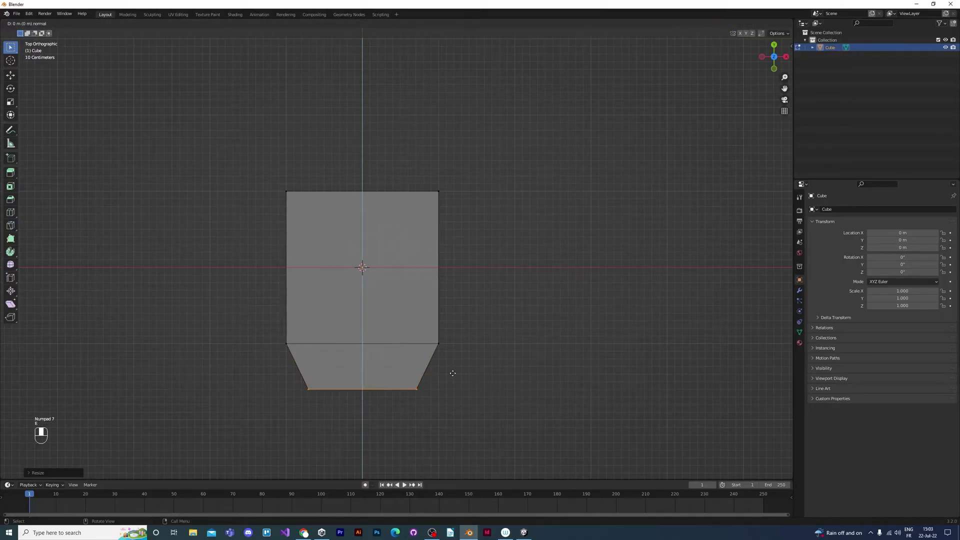
{"action": "left_click", "coordinate": [452, 404]}
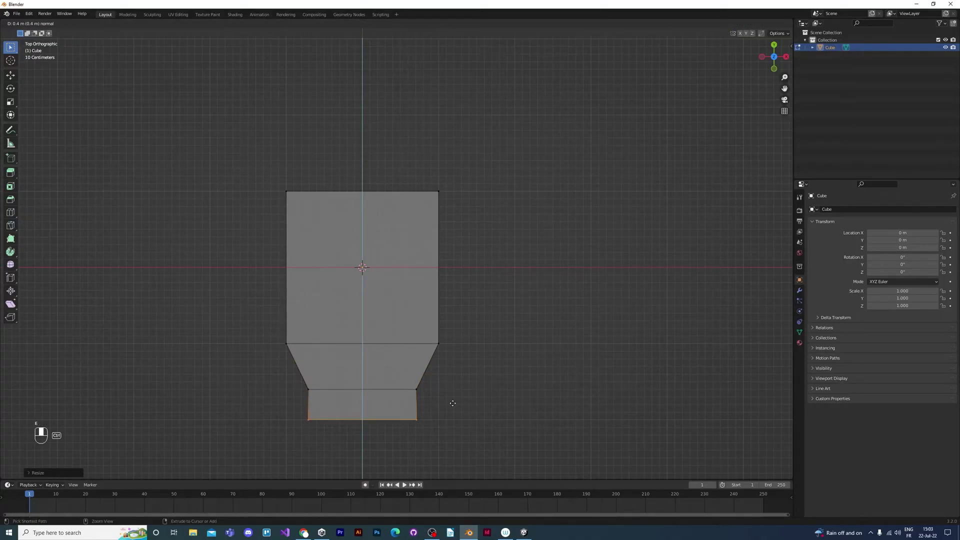
{"action": "key", "text": "s"}
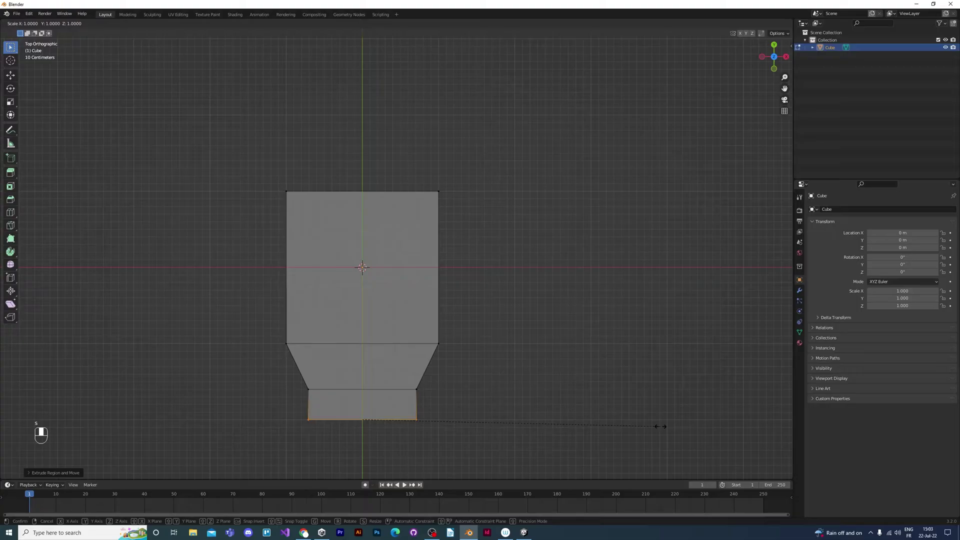
{"action": "key", "text": "x"}
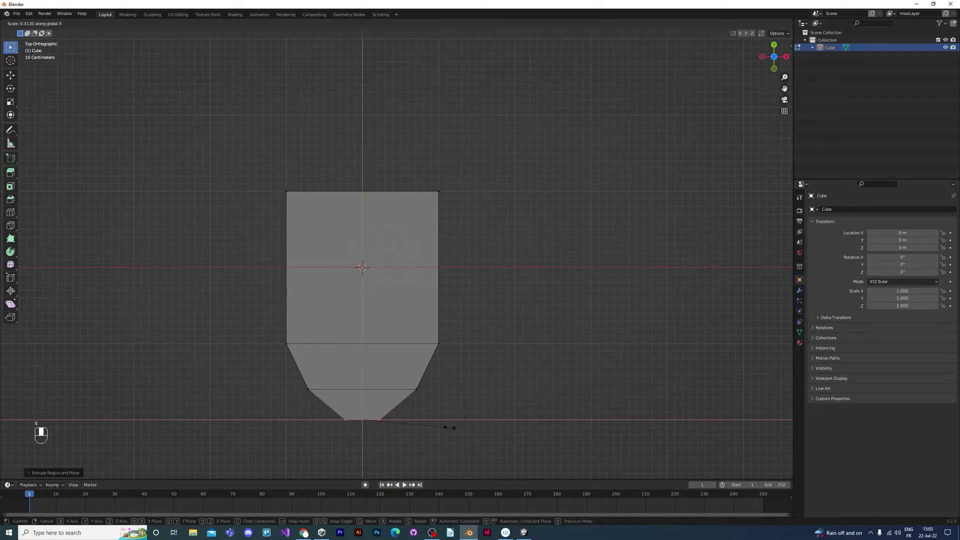
{"action": "left_click", "coordinate": [398, 427]}
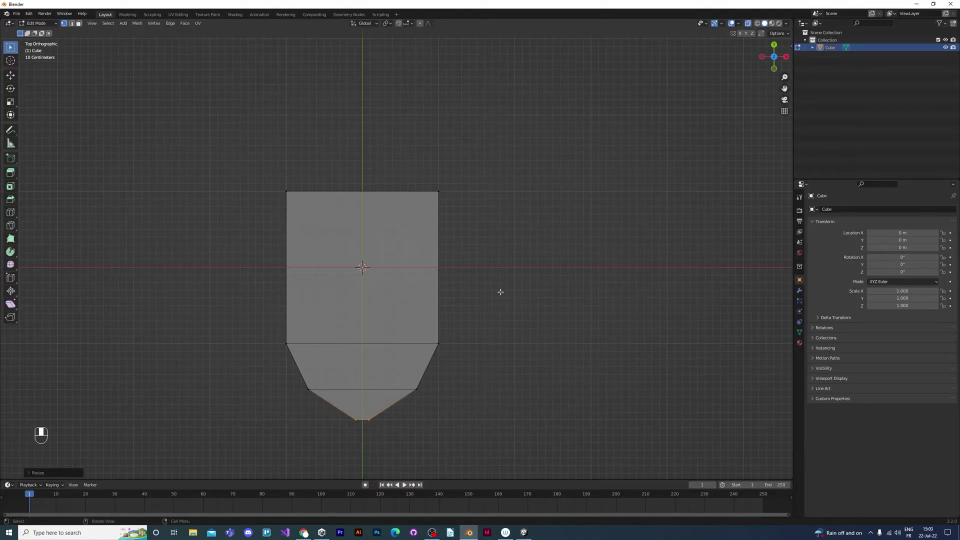
Box-select the whole top edge of the slab to move it down
{"action": "left_click", "coordinate": [446, 194]}
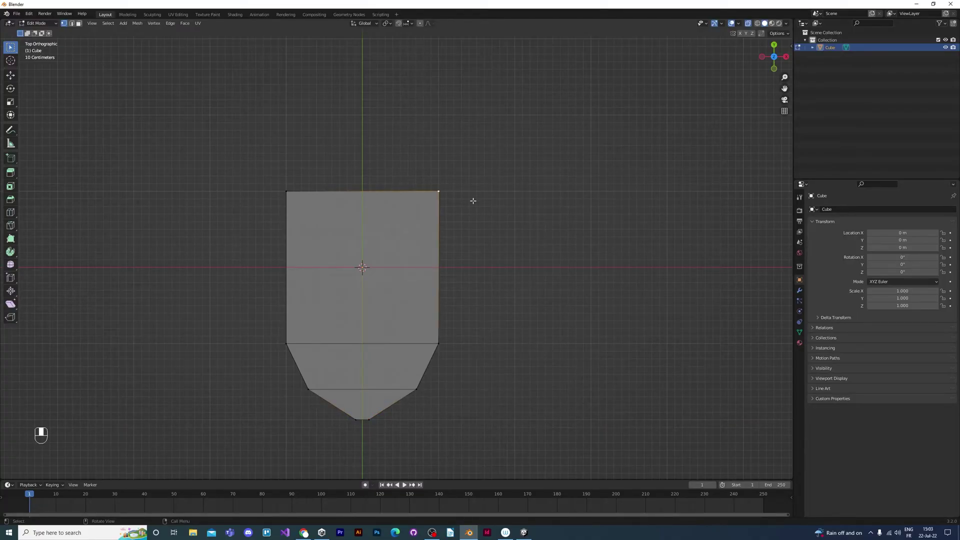
{"action": "key", "text": "b"}
{"action": "left_click_drag", "start_coordinate": [174, 124], "coordinate": [515, 203]}
{"action": "key", "text": "g"}
{"action": "right_click", "coordinate": [468, 243]}
Lower the top edge and widen it slightly
{"action": "key", "text": "g"}
{"action": "left_click", "coordinate": [464, 300]}
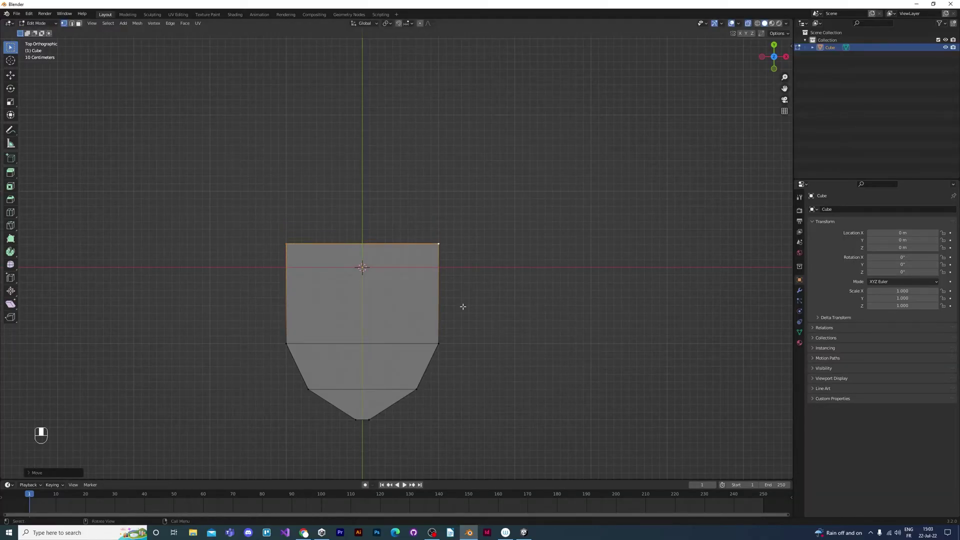
{"action": "key", "text": "s"}
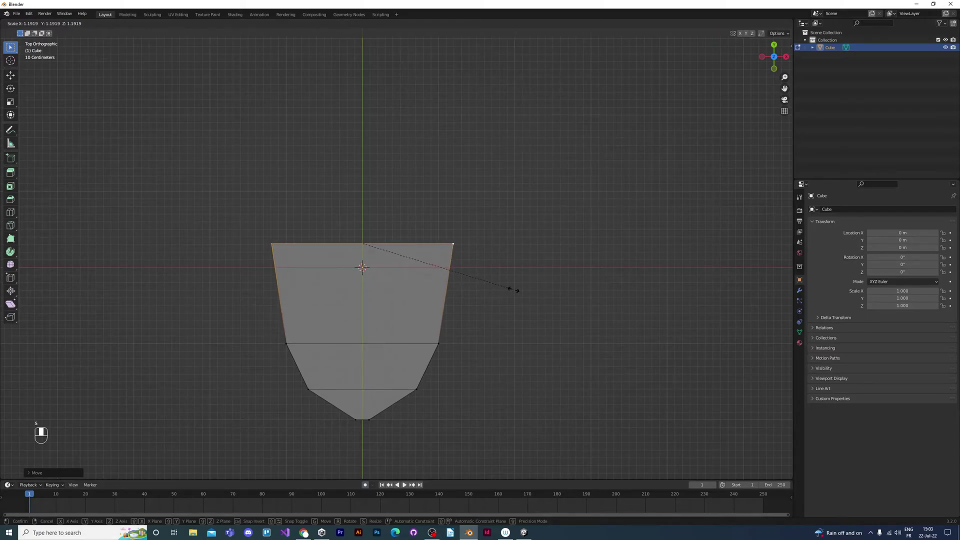
{"action": "left_click", "coordinate": [515, 289]}
Extrude two rows upward from the top edge, narrowing each along X
{"action": "key", "text": "e"}
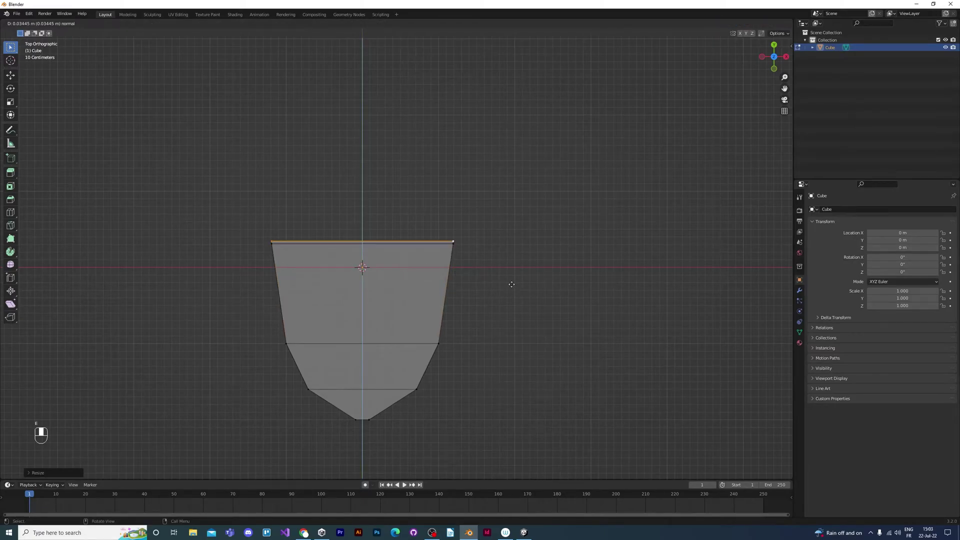
{"action": "left_click", "coordinate": [514, 253]}
{"action": "key", "text": "s"}
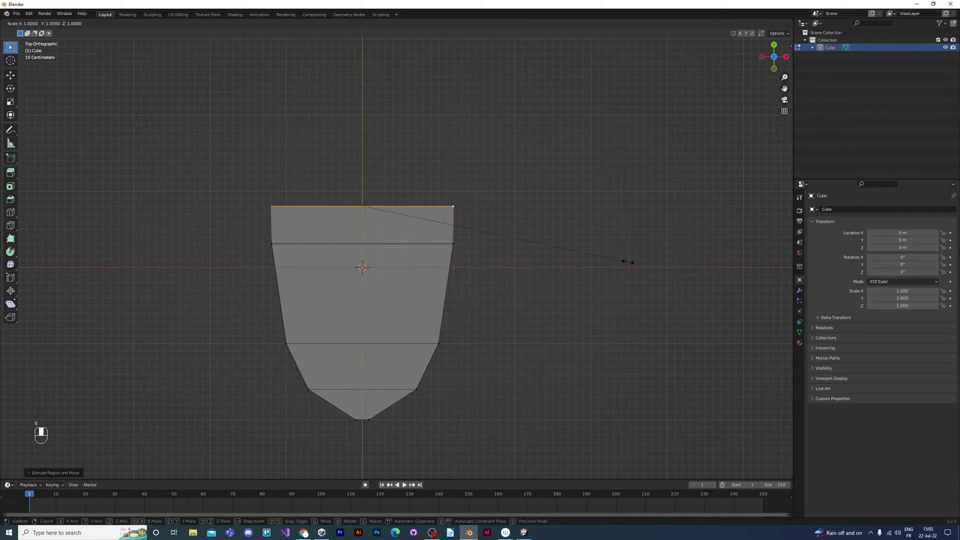
{"action": "key", "text": "x"}
{"action": "left_click", "coordinate": [574, 253]}
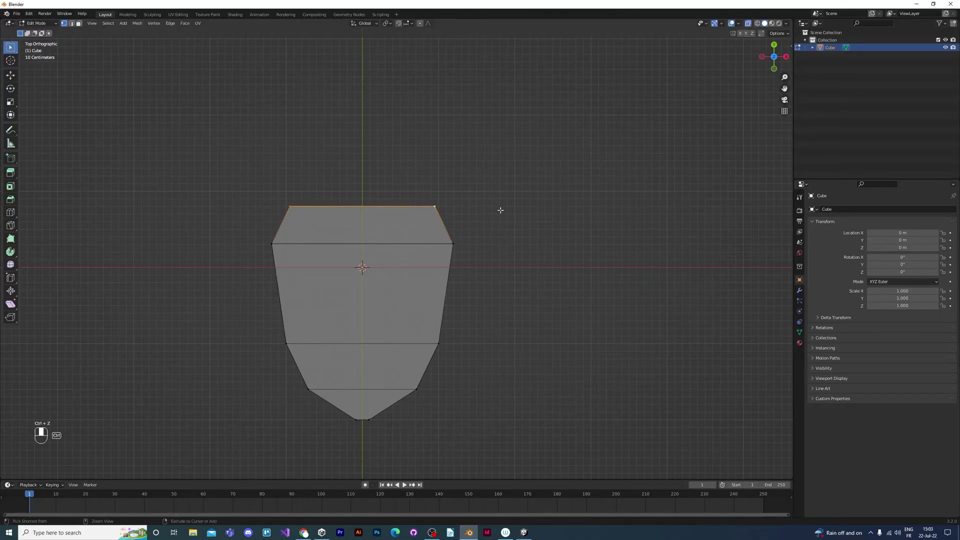
{"action": "key", "text": "e"}
{"action": "left_click", "coordinate": [474, 225]}
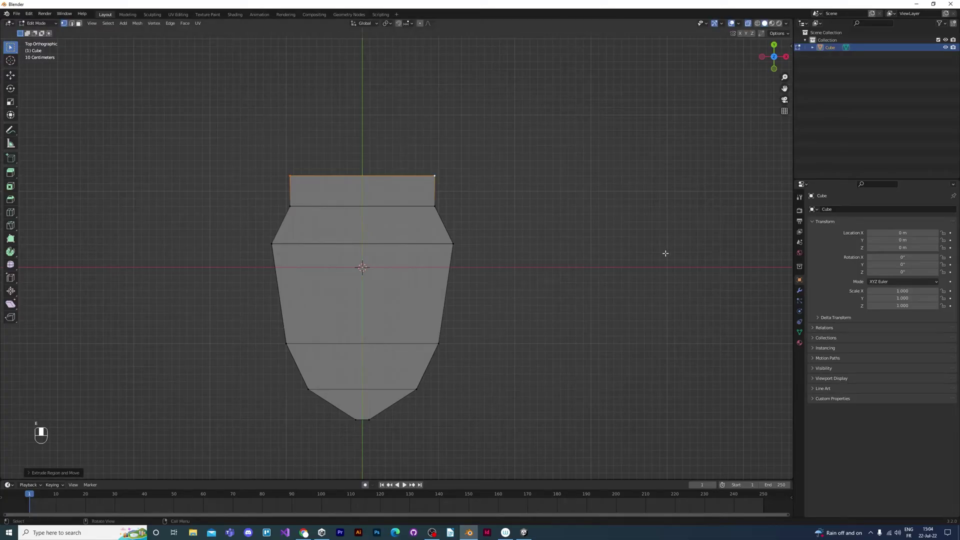
{"action": "key", "text": "s"}
{"action": "key", "text": "x"}
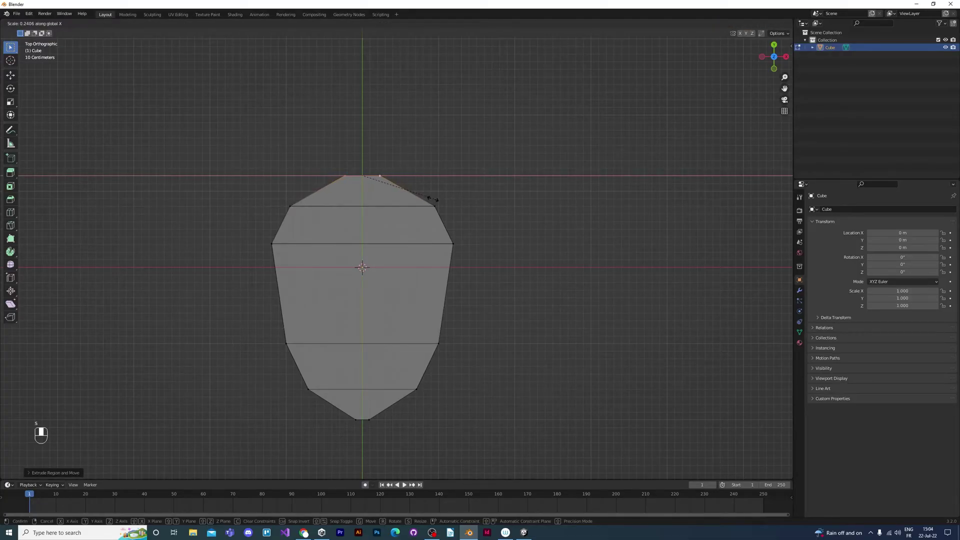
{"action": "left_click", "coordinate": [488, 208]}
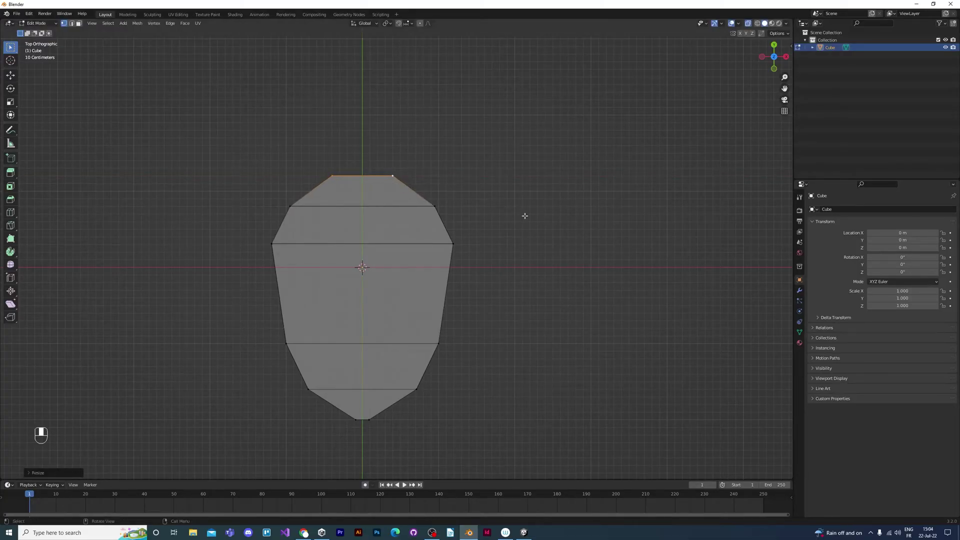
Extrude a final short row and pinch its edge almost to a point
{"action": "key", "text": "e"}
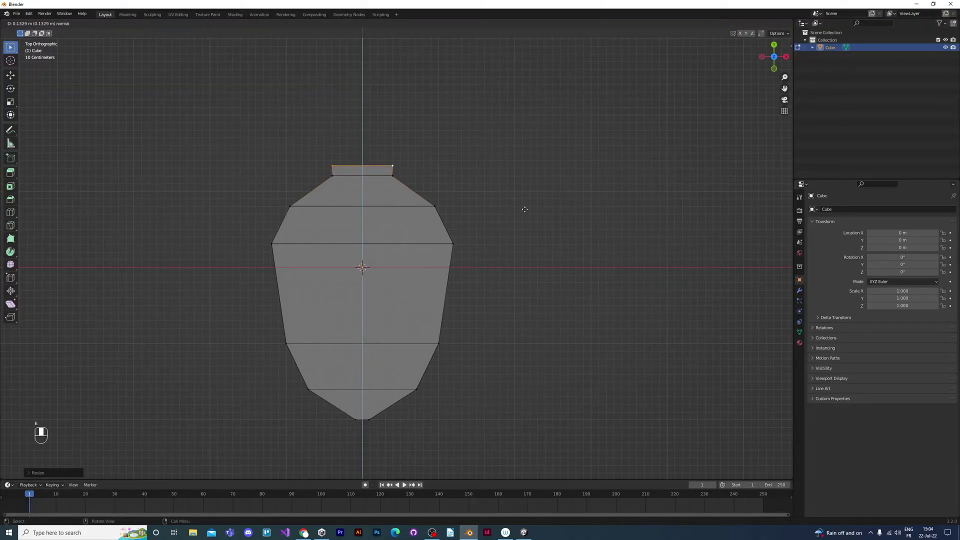
{"action": "left_click", "coordinate": [525, 210]}
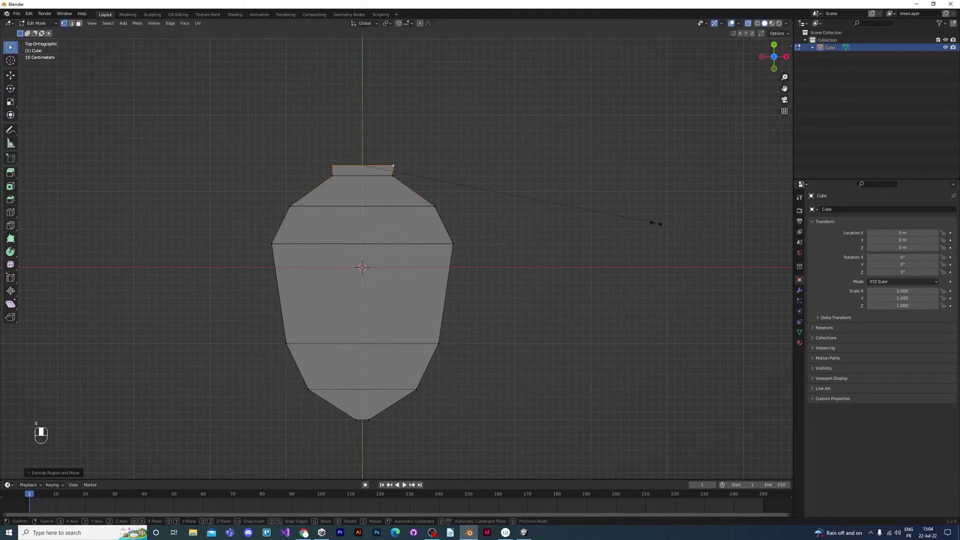
{"action": "key", "text": "s"}
{"action": "key", "text": "x"}
{"action": "left_click", "coordinate": [408, 189]}
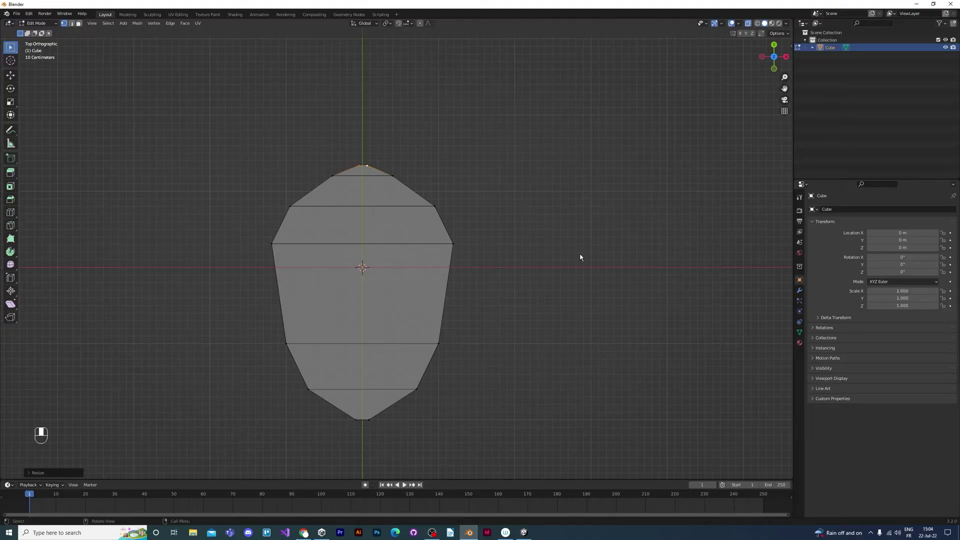
Reposition the middle horizontal edge row of the petal along Z
{"action": "key", "text": "Tab"}
{"action": "middle_click_drag", "start_coordinate": [542, 253], "coordinate": [506, 232]}
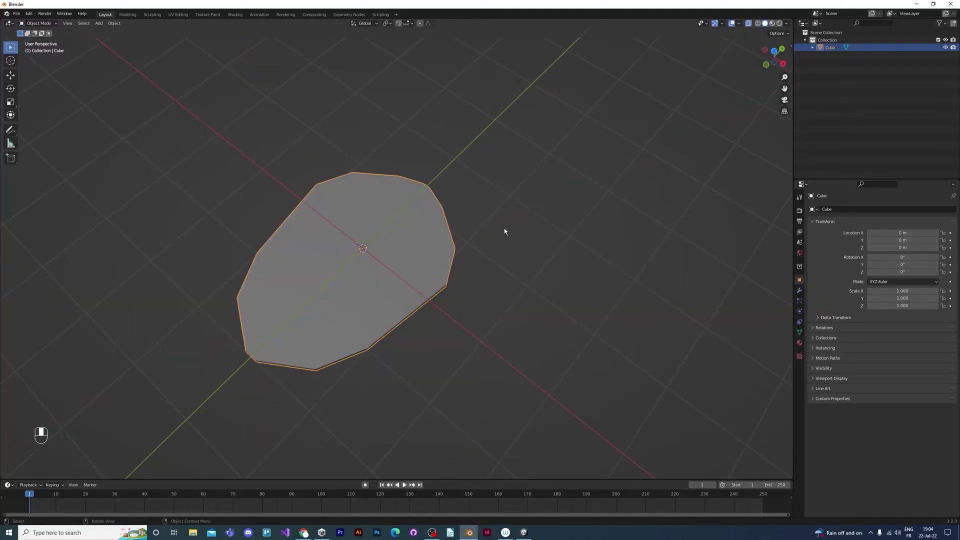
{"action": "key", "text": "KP_1"}
{"action": "key", "text": "KP_7"}
{"action": "key", "text": "Tab"}
{"action": "key", "text": "a"}
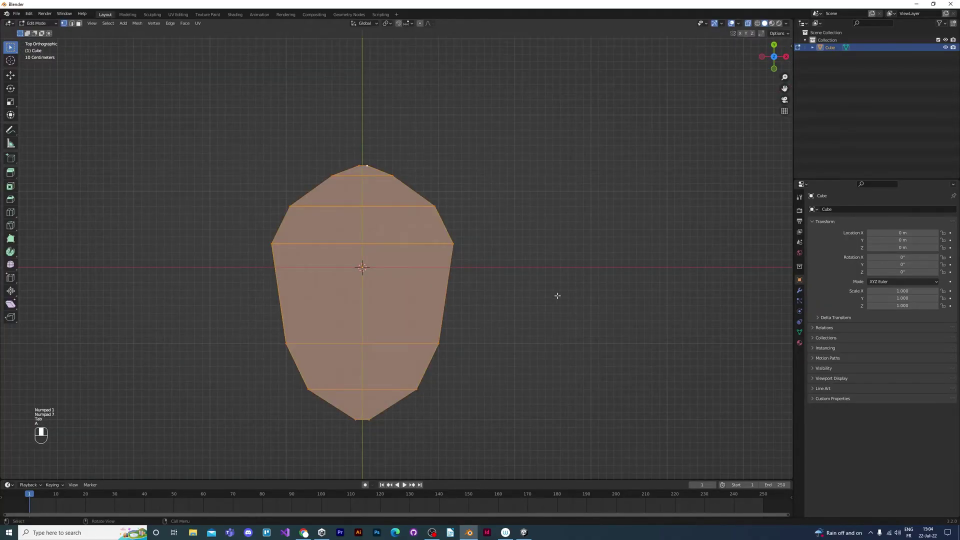
{"action": "key", "text": "a"}
{"action": "left_click_drag", "start_coordinate": [187, 227], "coordinate": [559, 289]}
{"action": "key", "text": "g"}
{"action": "key", "text": "z"}
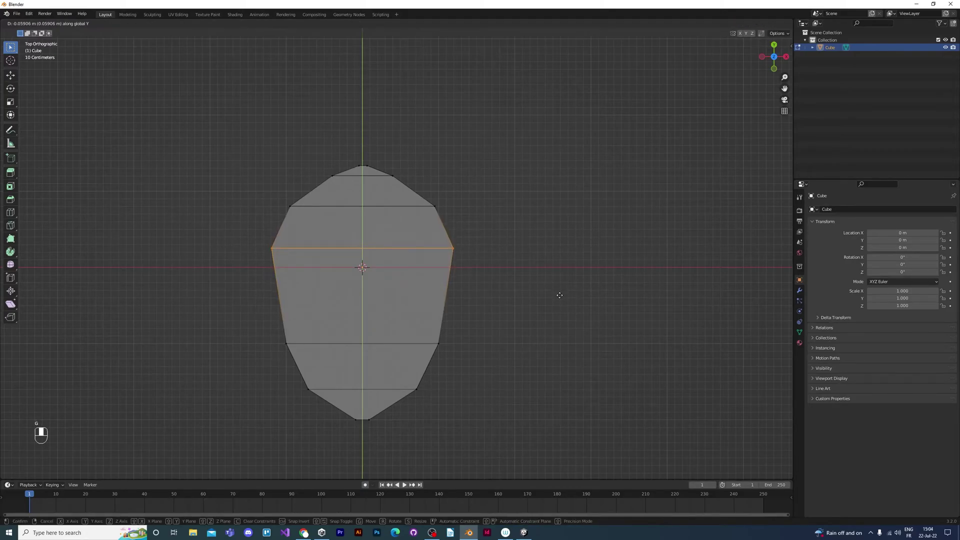
{"action": "left_click", "coordinate": [561, 294]}
Move the upper horizontal edge row along Y
{"action": "key", "text": "a"}
{"action": "key", "text": "a"}
{"action": "left_click_drag", "start_coordinate": [257, 190], "coordinate": [564, 242]}
{"action": "key", "text": "g"}
{"action": "key", "text": "y"}
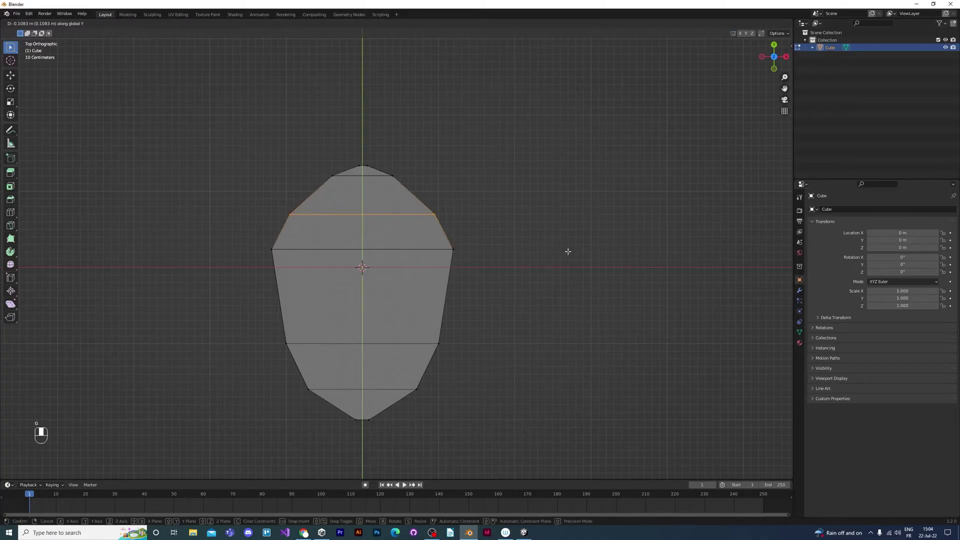
{"action": "left_click", "coordinate": [575, 255]}
Lower the edge row near the petal tip along Y and widen it along X
{"action": "key", "text": "a"}
{"action": "key", "text": "a"}
{"action": "key", "text": "b"}
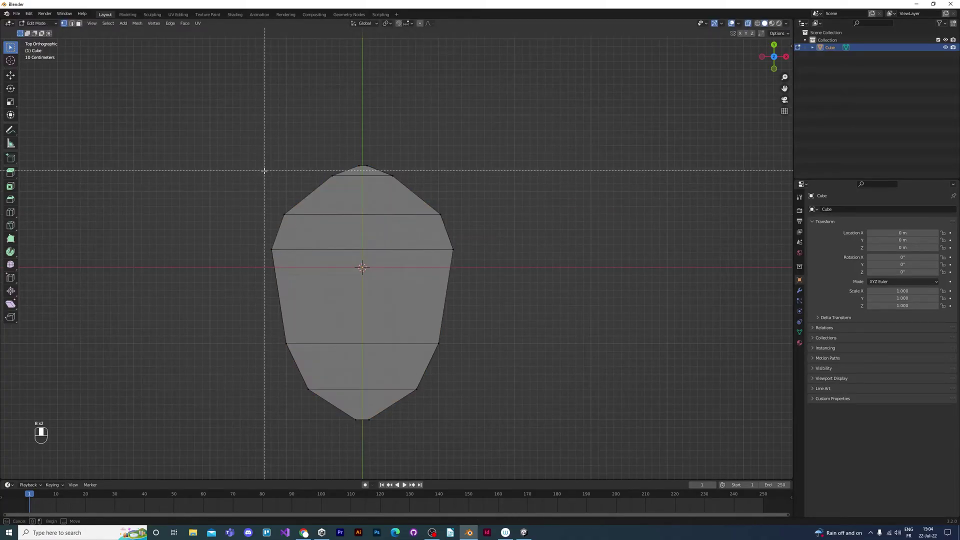
{"action": "left_click_drag", "start_coordinate": [264, 167], "coordinate": [445, 186]}
{"action": "key", "text": "g"}
{"action": "key", "text": "y"}
{"action": "left_click", "coordinate": [542, 231]}
{"action": "key", "text": "s"}
{"action": "key", "text": "x"}
{"action": "left_click", "coordinate": [698, 263]}
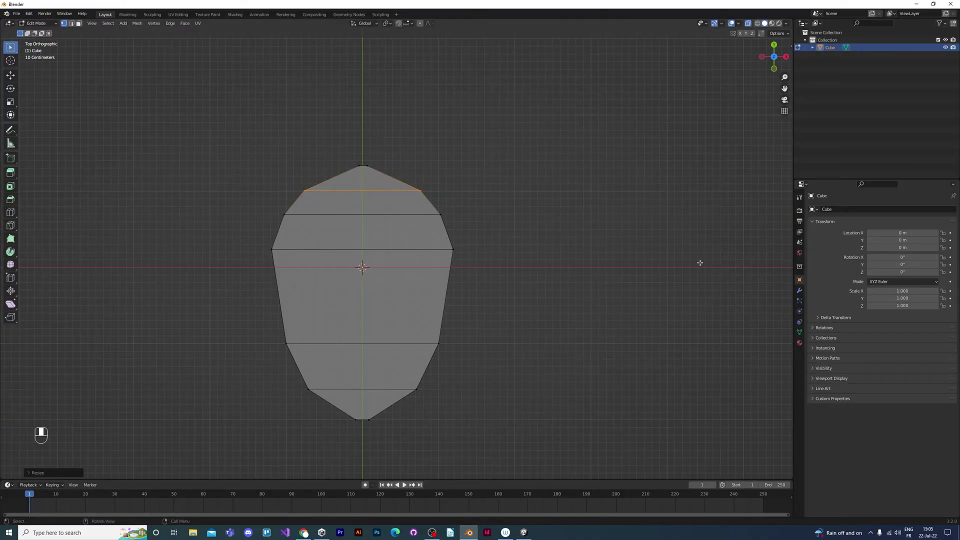
Add a loop cut across the petal's lower half and scale it outward
{"action": "key", "text": "Tab"}
{"action": "key", "text": "KP_1"}
{"action": "key", "text": "KP_7"}
{"action": "key", "text": "Tab"}
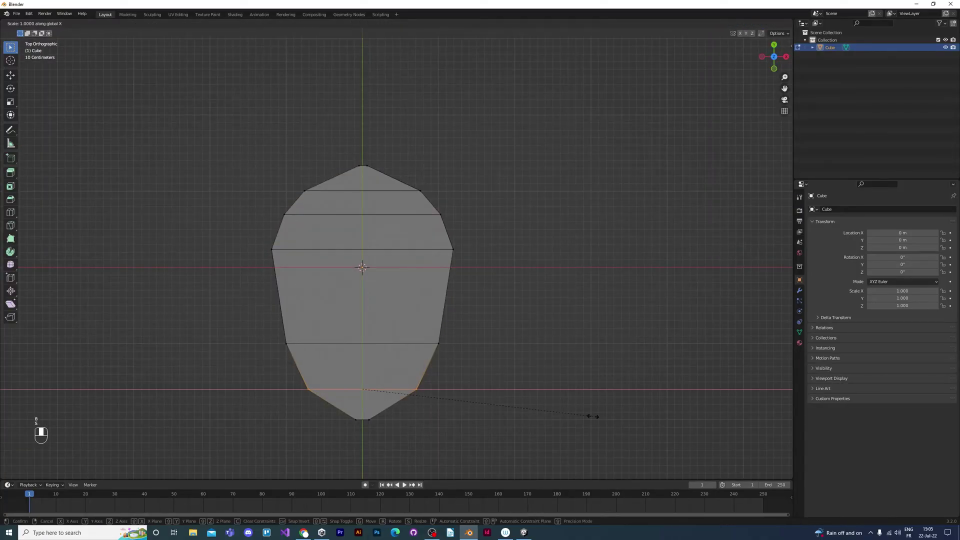
{"action": "key", "text": "a"}
{"action": "key", "text": "a"}
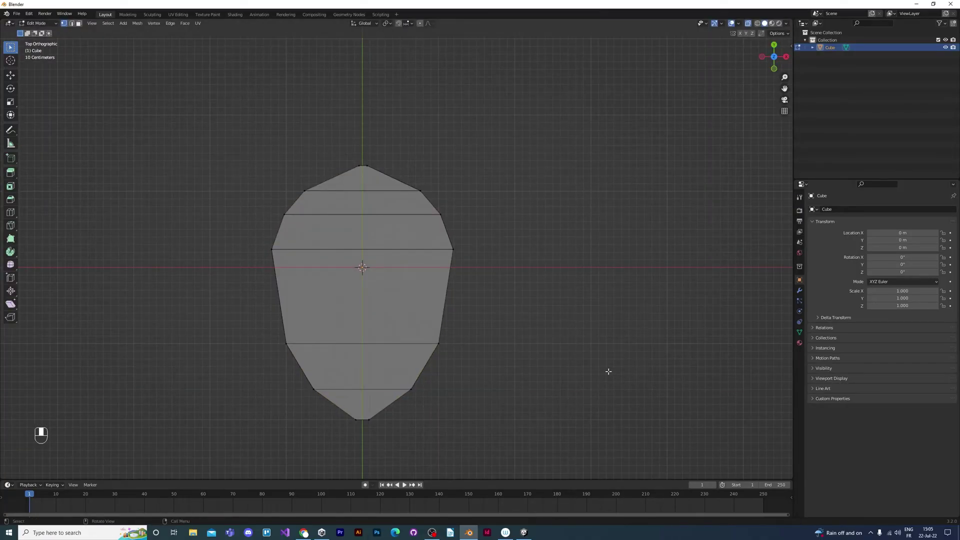
{"action": "key", "text": "ctrl+r"}
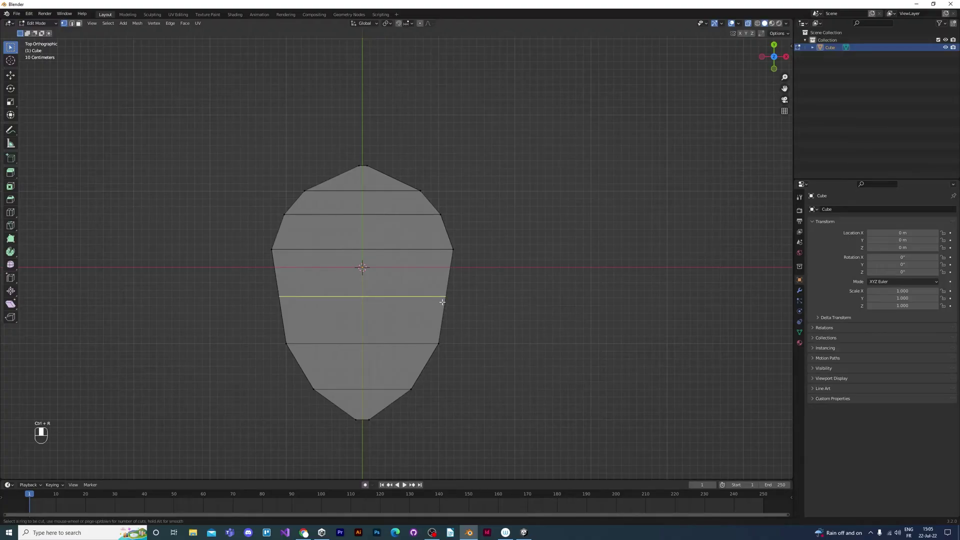
{"action": "left_click", "coordinate": [442, 299]}
{"action": "right_click", "coordinate": [444, 300]}
{"action": "key", "text": "s"}
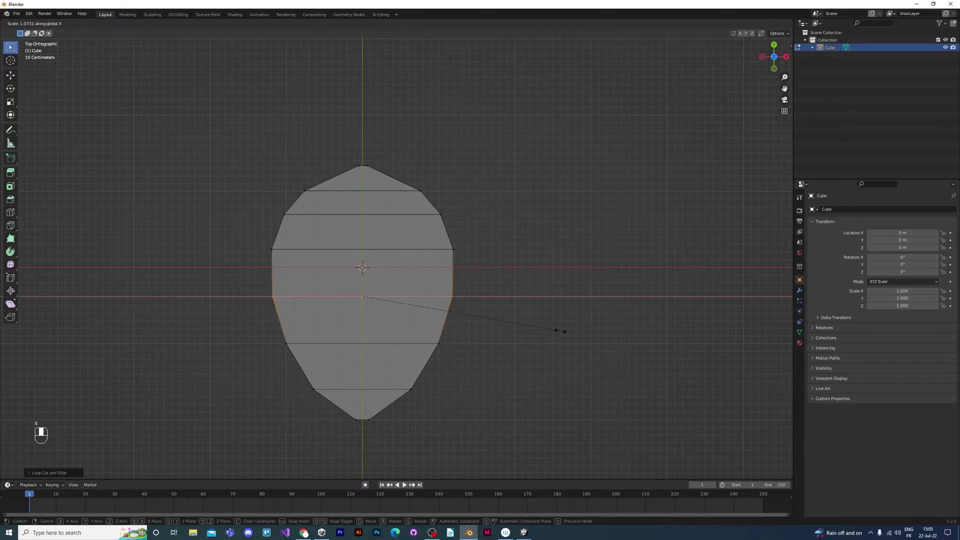
{"action": "left_click", "coordinate": [563, 332]}
Inspect the mesh from an angle, trying and cancelling a move of the top vertex
{"action": "middle_click_drag", "start_coordinate": [654, 352], "coordinate": [605, 279]}
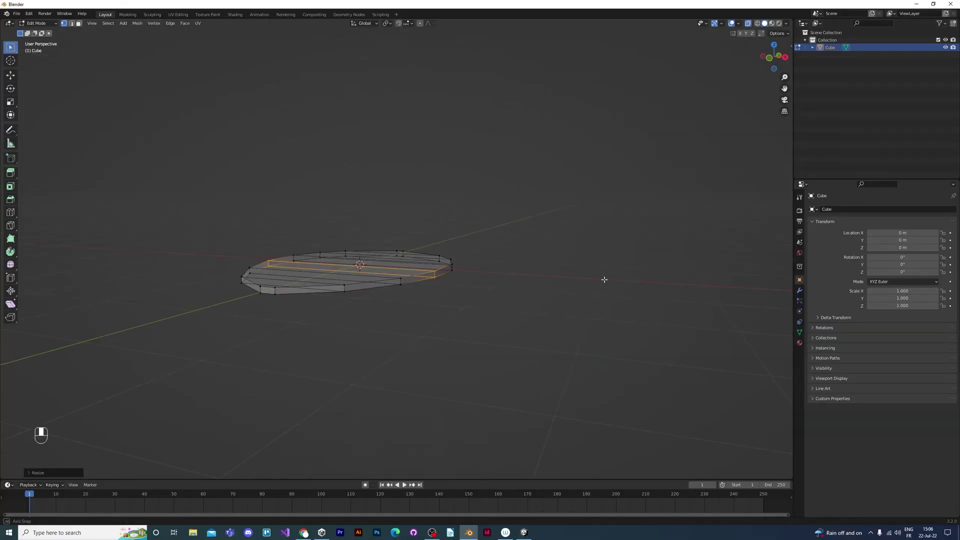
{"action": "key", "text": "KP_7"}
{"action": "left_click", "coordinate": [363, 165]}
{"action": "key", "text": "g"}
{"action": "key", "text": "y"}
{"action": "right_click", "coordinate": [562, 212]}
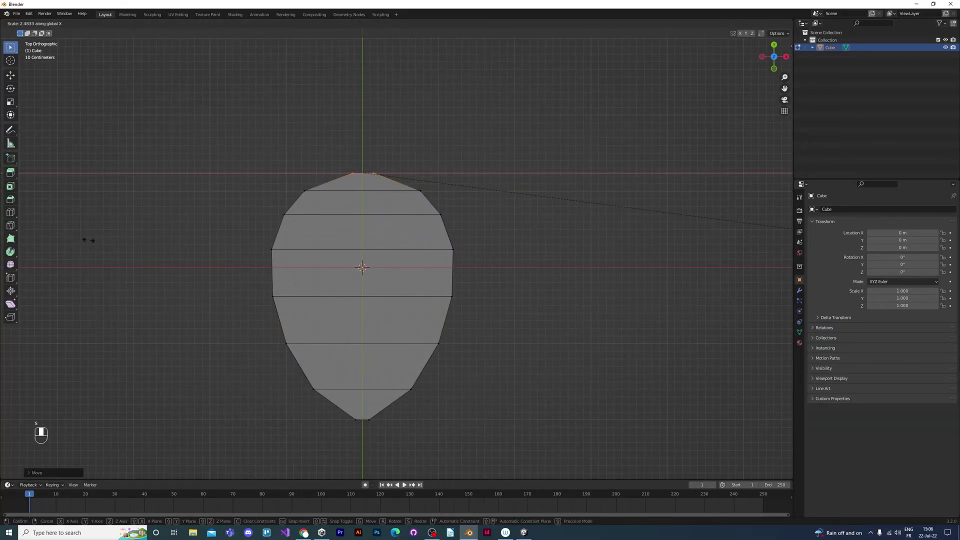
{"action": "middle_click_drag", "start_coordinate": [568, 271], "coordinate": [365, 161]}
Switch to right side X-ray view and turn on proportional editing
{"action": "key", "text": "KP_3"}
{"action": "key", "text": "alt+z"}
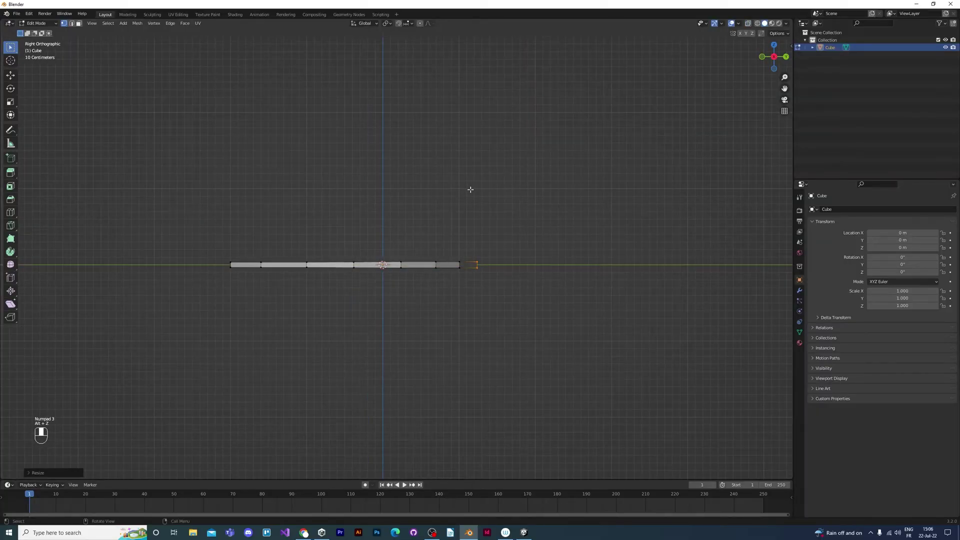
{"action": "left_click", "coordinate": [420, 24]}
{"action": "left_click", "coordinate": [432, 24]}
Raise the petal's middle row of faces along Z with a reduced proportional falloff
{"action": "middle_click_drag", "start_coordinate": [420, 161], "coordinate": [340, 137]}
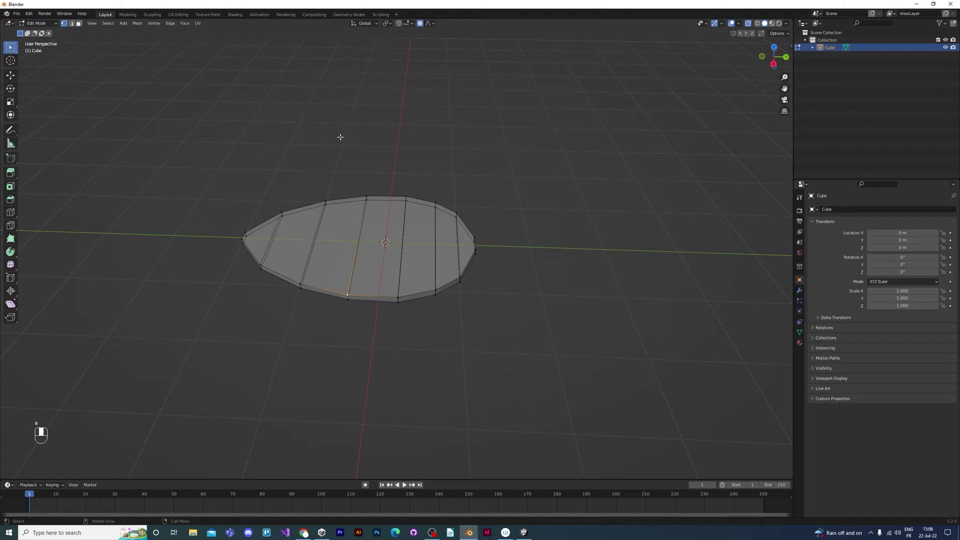
{"action": "key", "text": "KP_1"}
{"action": "key", "text": "KP_7"}
{"action": "key", "text": "b"}
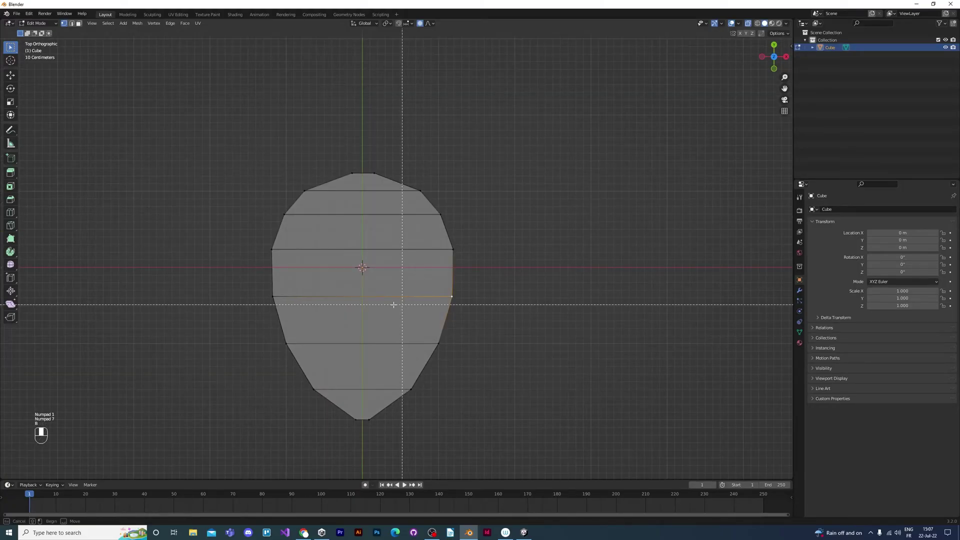
{"action": "left_click_drag", "start_coordinate": [198, 243], "coordinate": [567, 316]}
{"action": "key", "text": "KP_1"}
{"action": "key", "text": "KP_3"}
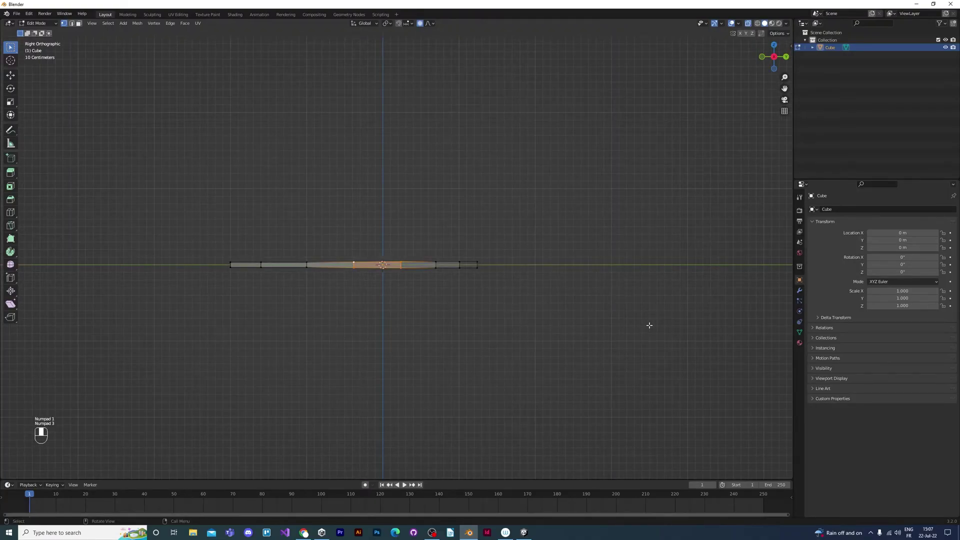
{"action": "key", "text": "g"}
{"action": "key", "text": "z"}
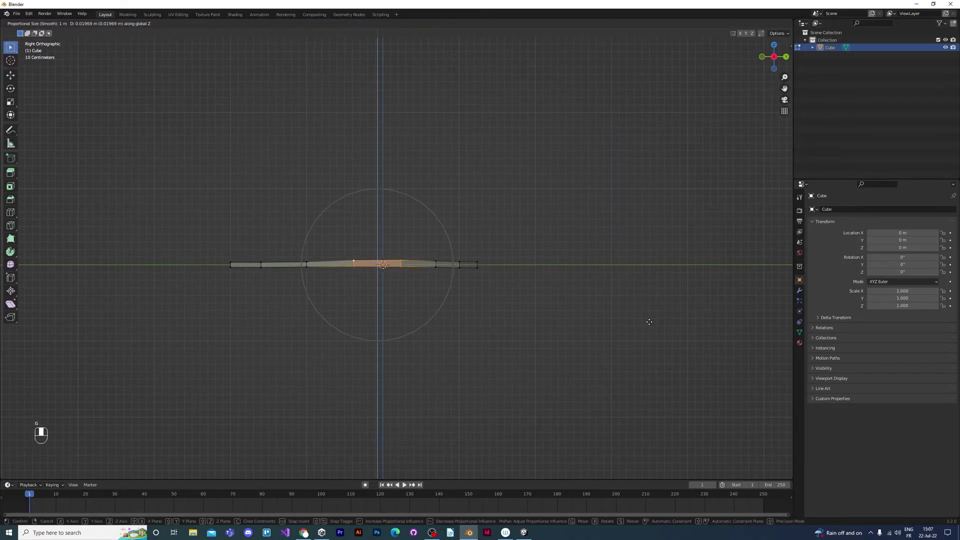
{"action": "scroll", "coordinate": [649, 309], "scroll_direction": "down", "scroll_amount": 3}
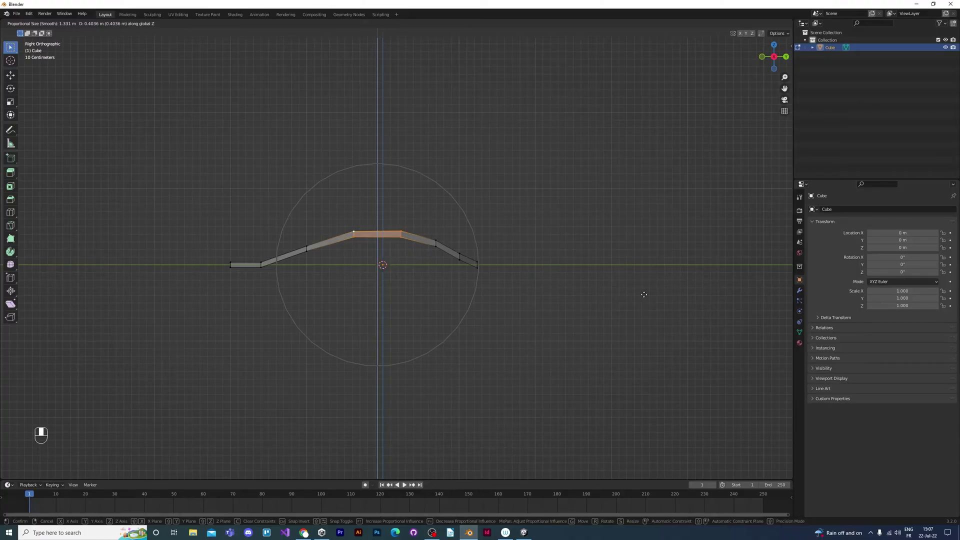
{"action": "left_click", "coordinate": [644, 295]}
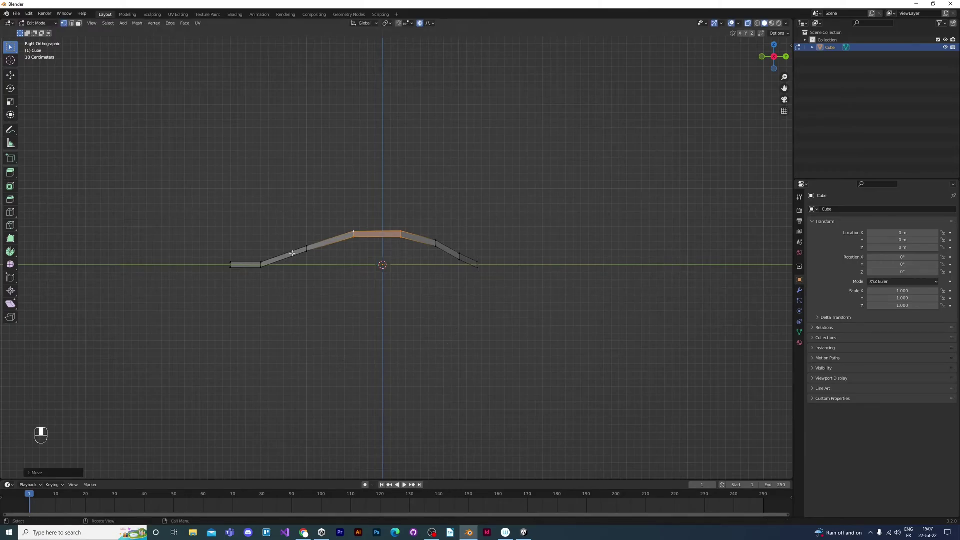
Lower the petal's left end segment with soft falloff to form the arch
{"action": "left_click", "coordinate": [228, 263]}
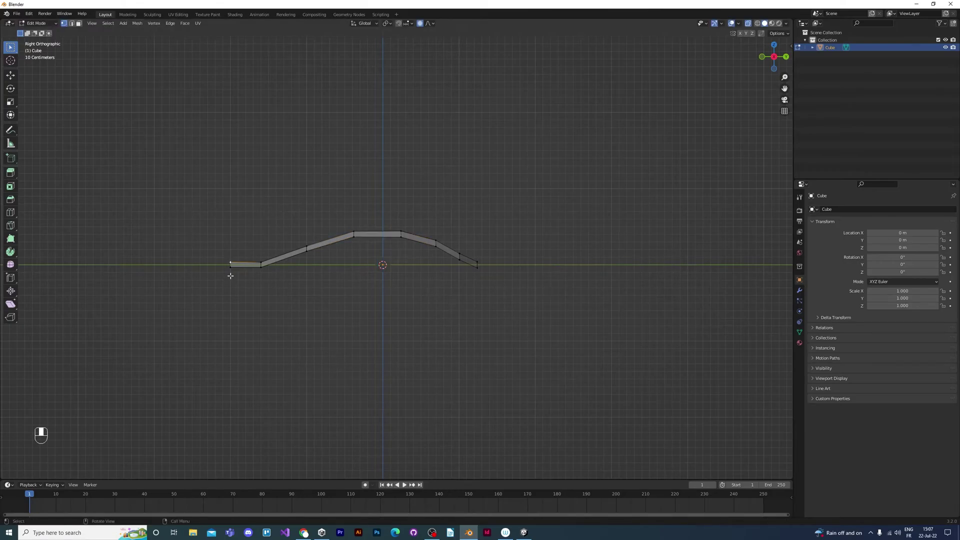
{"action": "key", "text": "b"}
{"action": "left_click_drag", "start_coordinate": [205, 237], "coordinate": [250, 314]}
{"action": "key", "text": "b"}
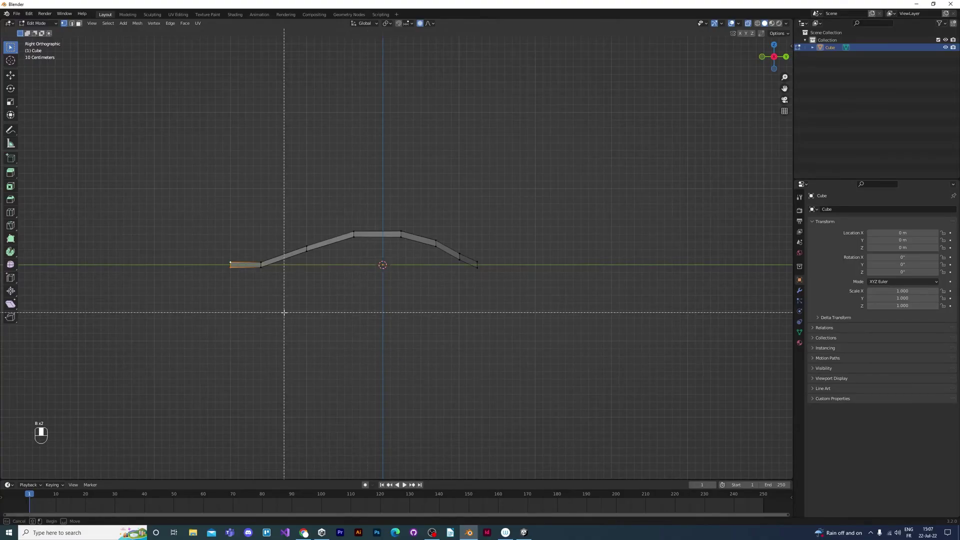
{"action": "right_click", "coordinate": [349, 339]}
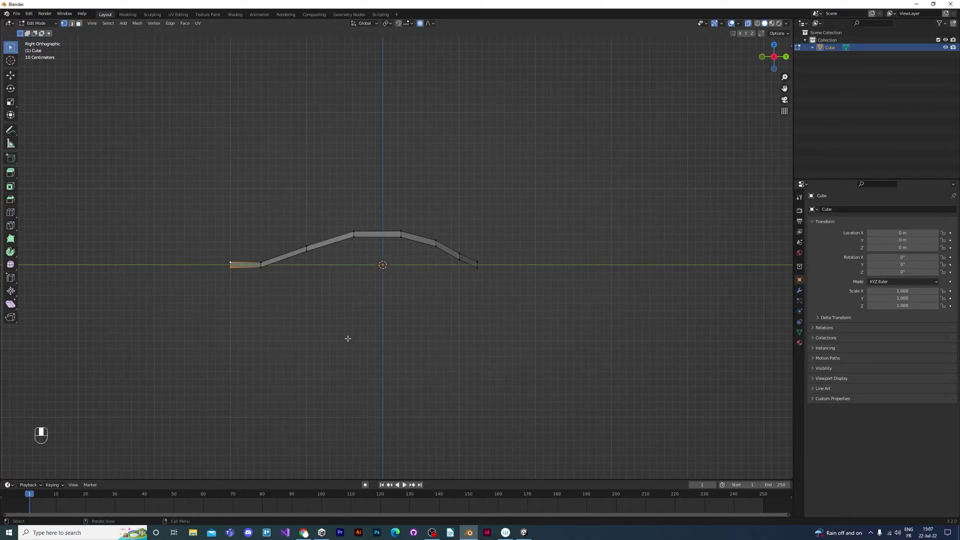
{"action": "key", "text": "g"}
{"action": "scroll", "coordinate": [348, 338], "scroll_direction": "up", "scroll_amount": 9}
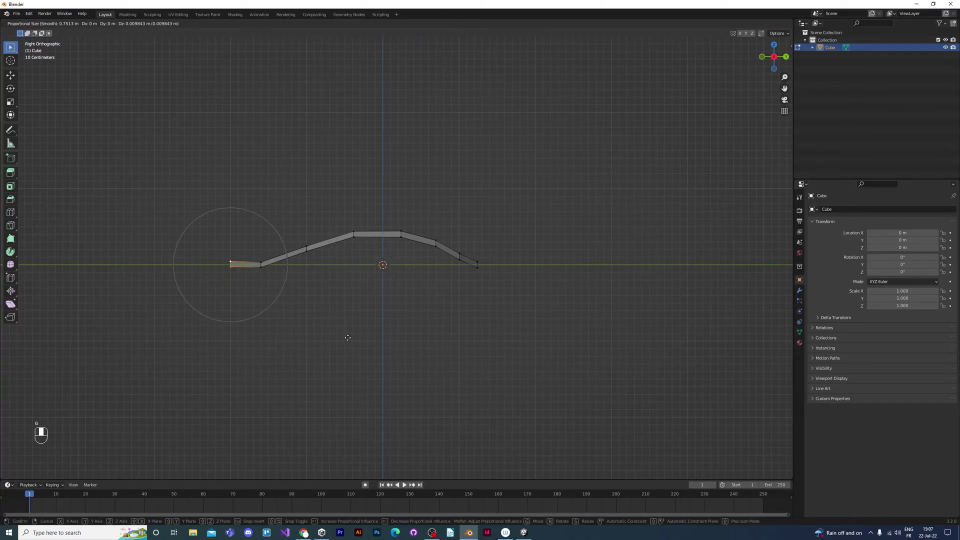
{"action": "scroll", "coordinate": [347, 340], "scroll_direction": "up", "scroll_amount": 5}
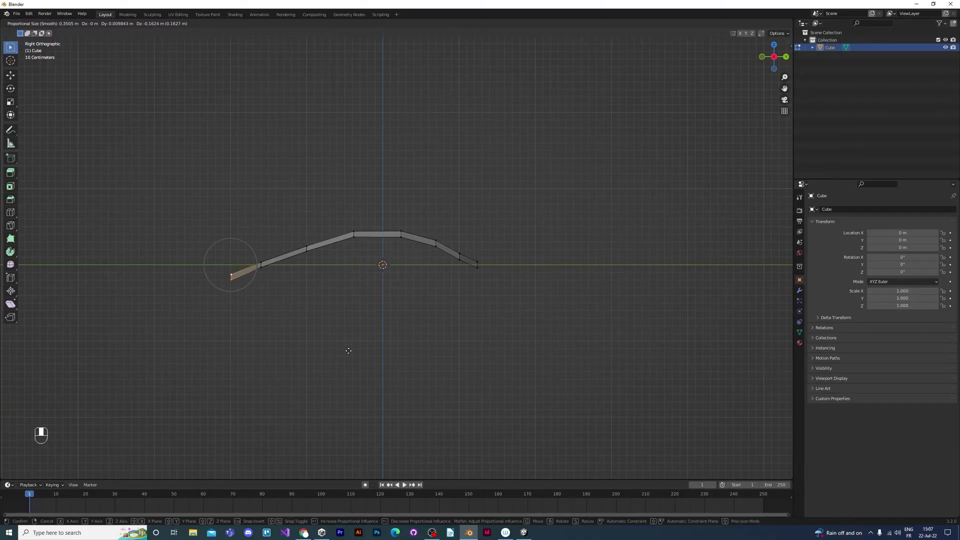
{"action": "left_click", "coordinate": [348, 351]}
Move all petal geometry along Y with grid snapping, then disable proportional editing
{"action": "key", "text": "Tab"}
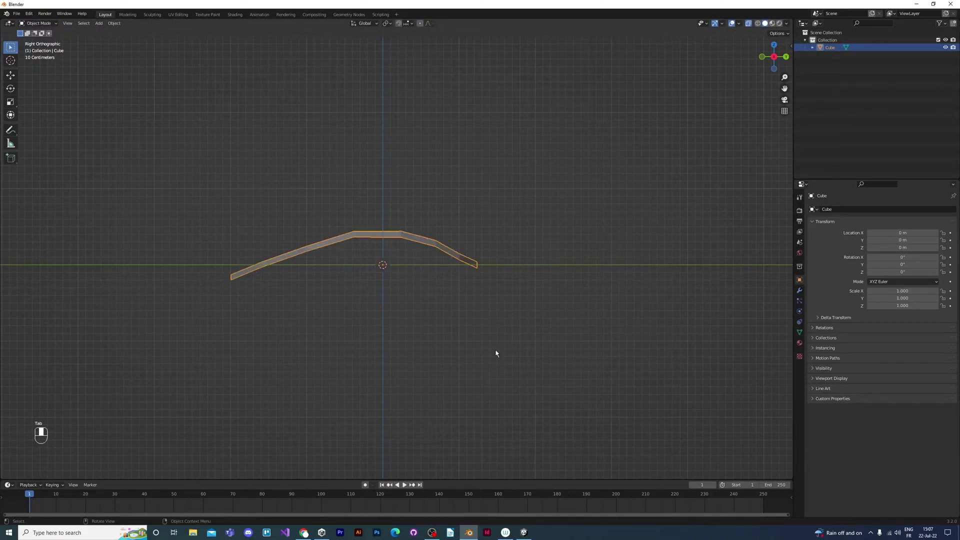
{"action": "key", "text": "KP_1"}
{"action": "key", "text": "KP_7"}
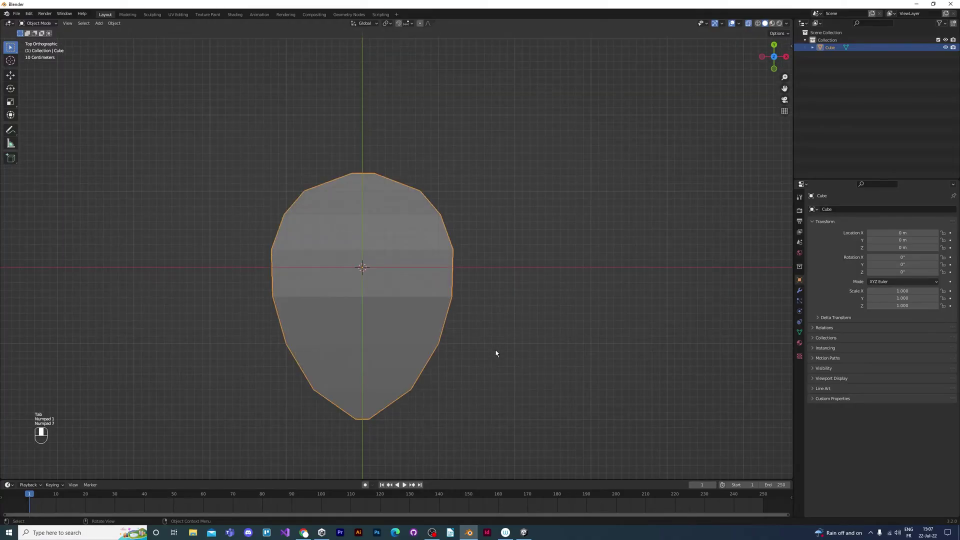
{"action": "middle_click_drag", "start_coordinate": [609, 313], "coordinate": [510, 225]}
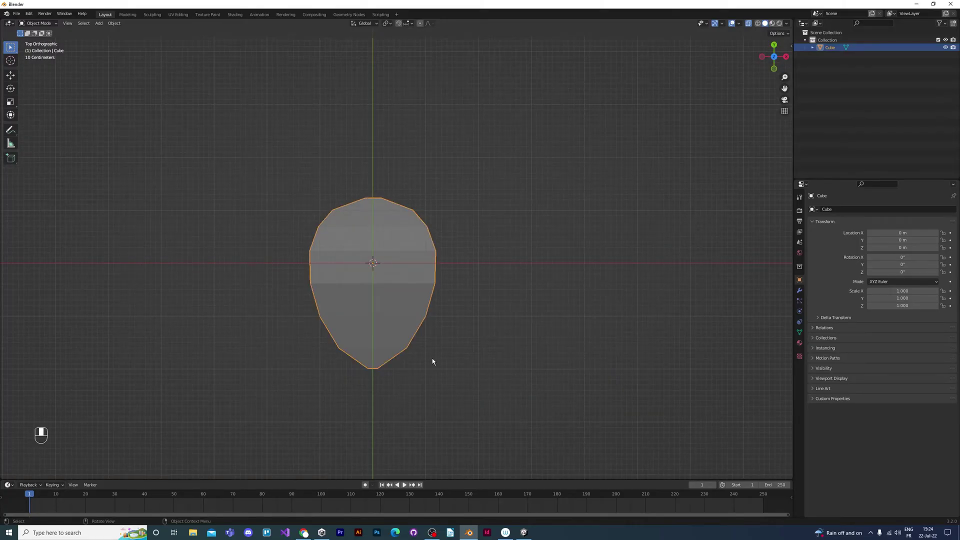
{"action": "key", "text": "Tab"}
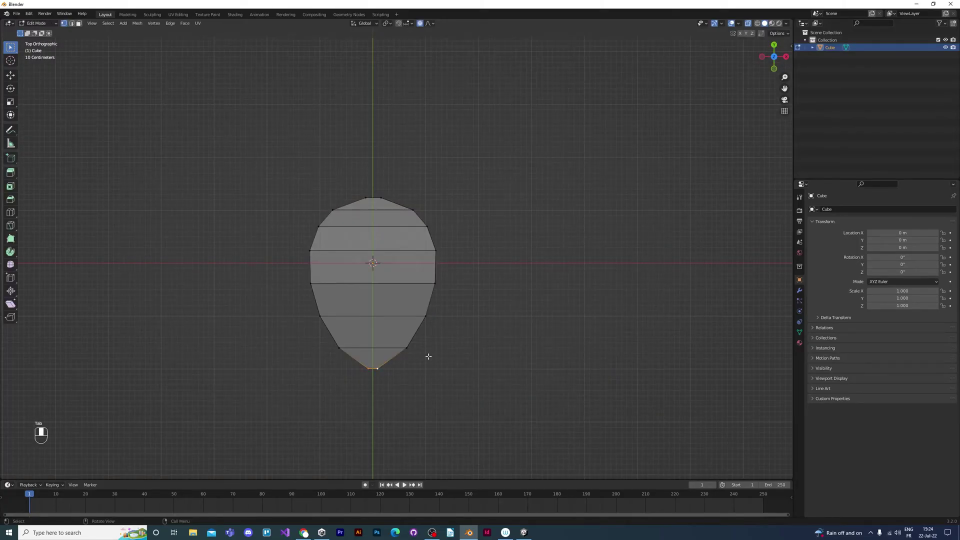
{"action": "key", "text": "a"}
{"action": "key", "text": "g"}
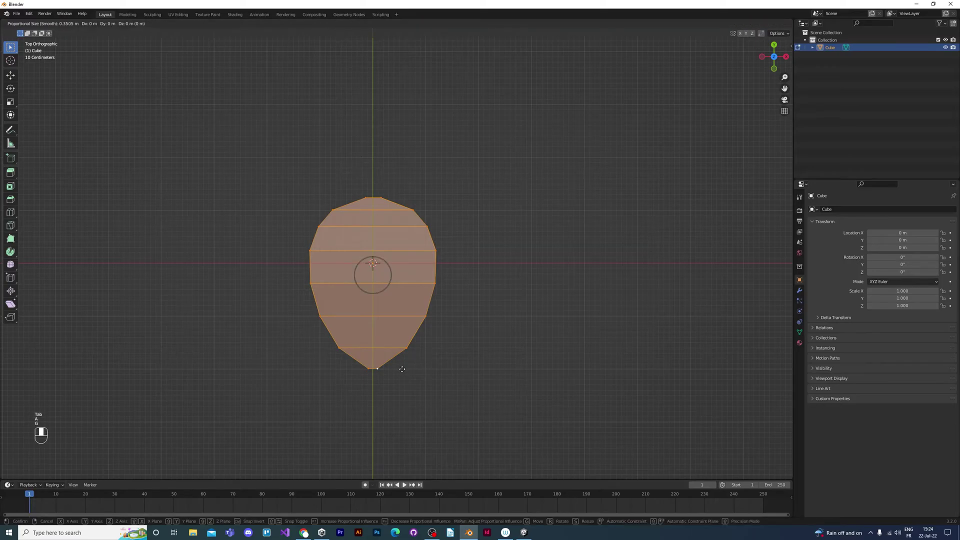
{"action": "key", "text": "y"}
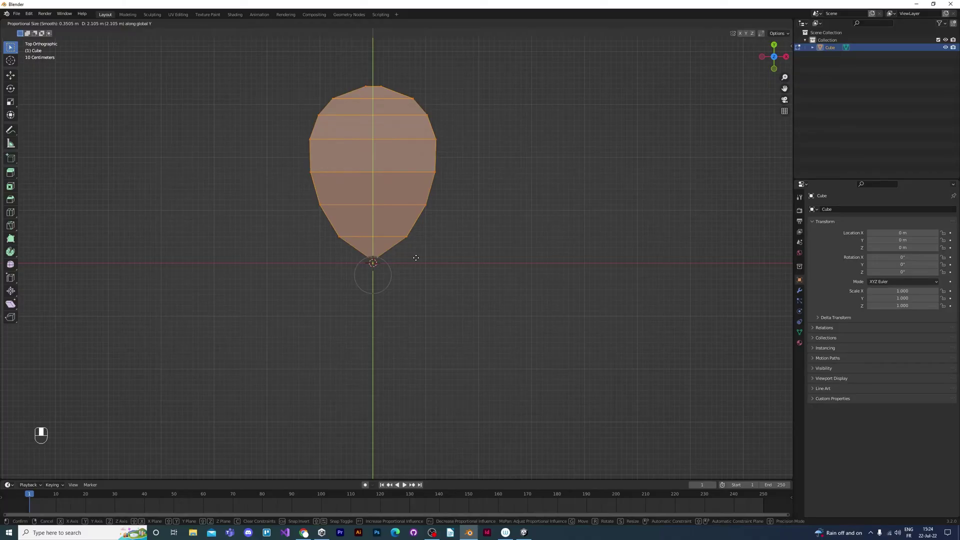
{"action": "key", "text": "ctrl"}
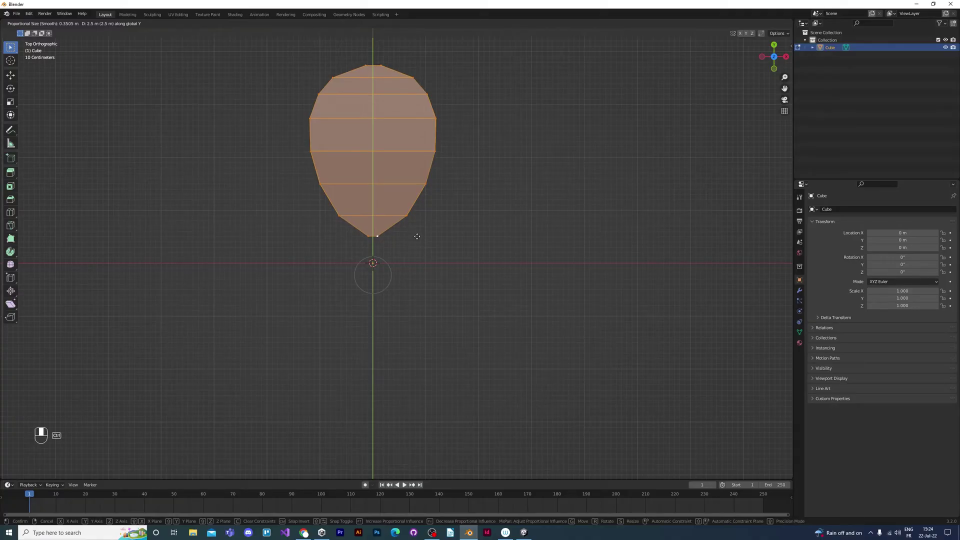
{"action": "left_click", "coordinate": [416, 240]}
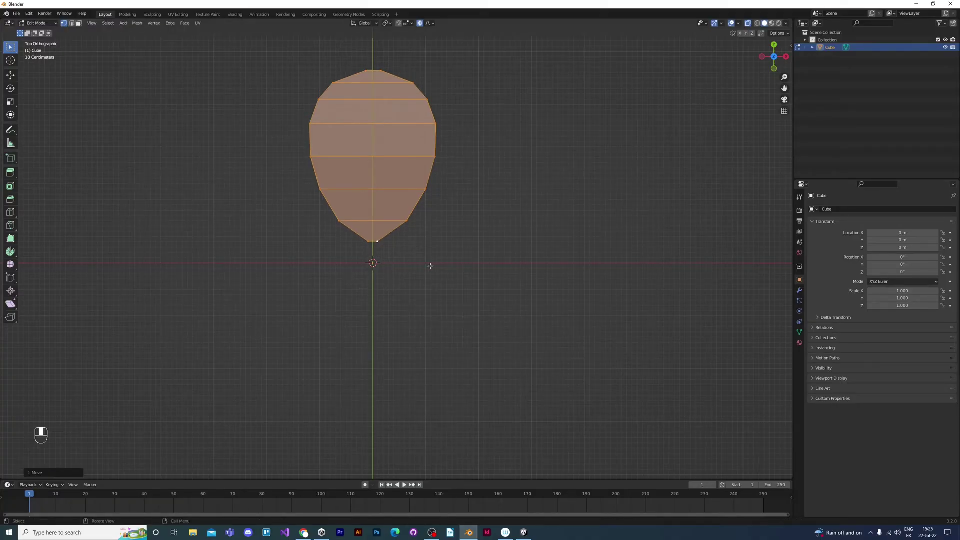
{"action": "left_click", "coordinate": [421, 24]}
{"action": "key", "text": "Tab"}
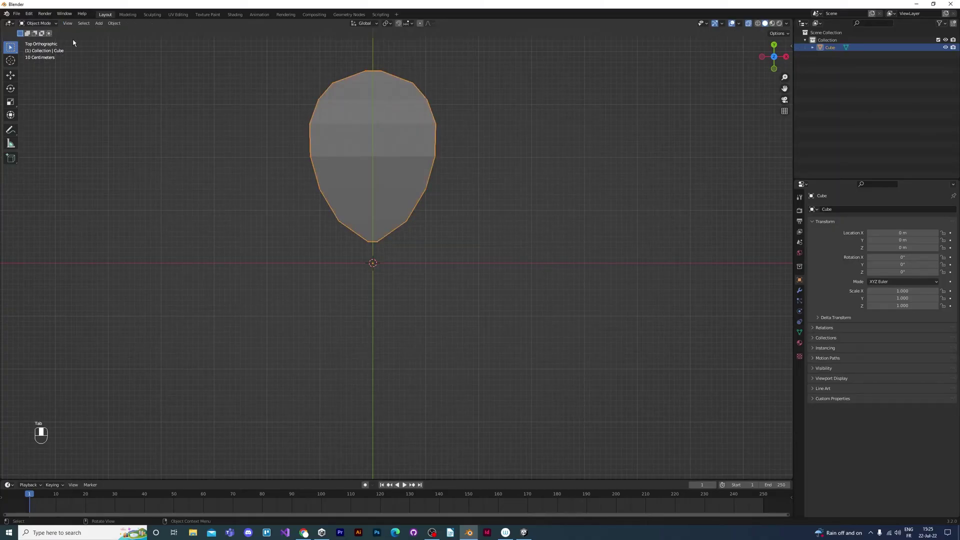
Undo a premature plain-axes Empty and apply all transforms to the petal
{"action": "left_click", "coordinate": [102, 25]}
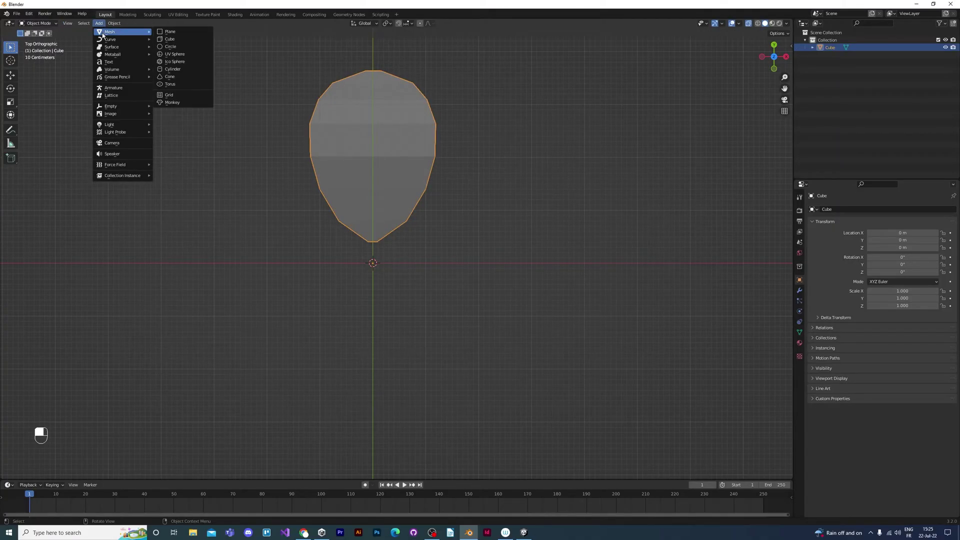
{"action": "mouse_move", "coordinate": [107, 106]}
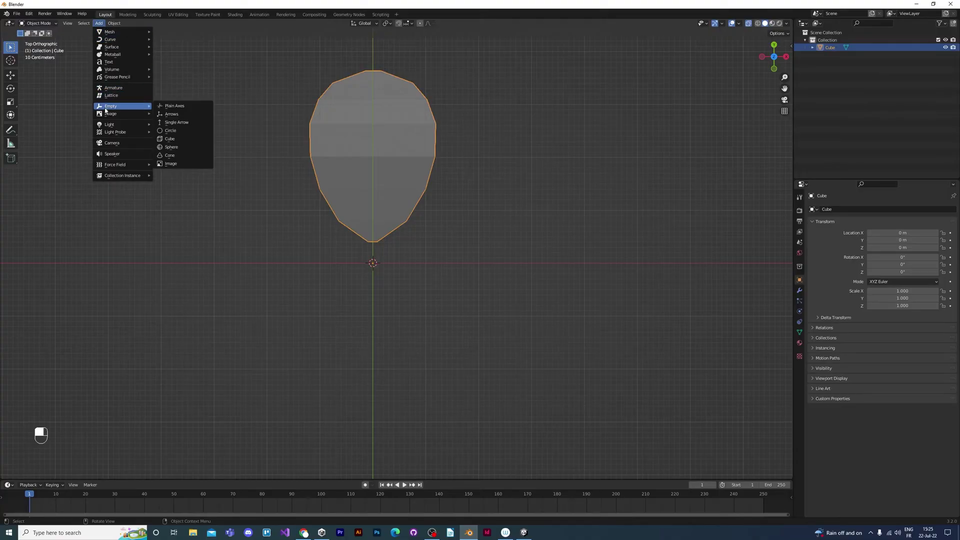
{"action": "left_click", "coordinate": [169, 106]}
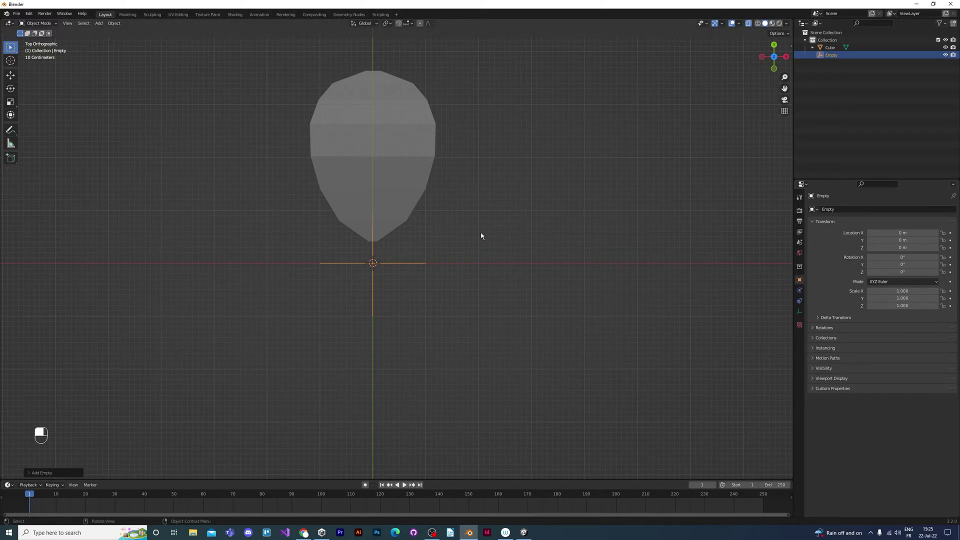
{"action": "key", "text": "ctrl+z"}
{"action": "key", "text": "ctrl+z"}
{"action": "key", "text": "ctrl+z"}
{"action": "key", "text": "ctrl+z"}
{"action": "key", "text": "ctrl+z"}
{"action": "key", "text": "ctrl+z"}
{"action": "key", "text": "ctrl+z"}
{"action": "key", "text": "ctrl+z"}
{"action": "key", "text": "ctrl+z"}
{"action": "key", "text": "ctrl+z"}
{"action": "key", "text": "ctrl+z"}
{"action": "key", "text": "ctrl+z"}
{"action": "key", "text": "ctrl+z"}
{"action": "scroll", "coordinate": [424, 253], "scroll_direction": "down", "scroll_amount": 3}
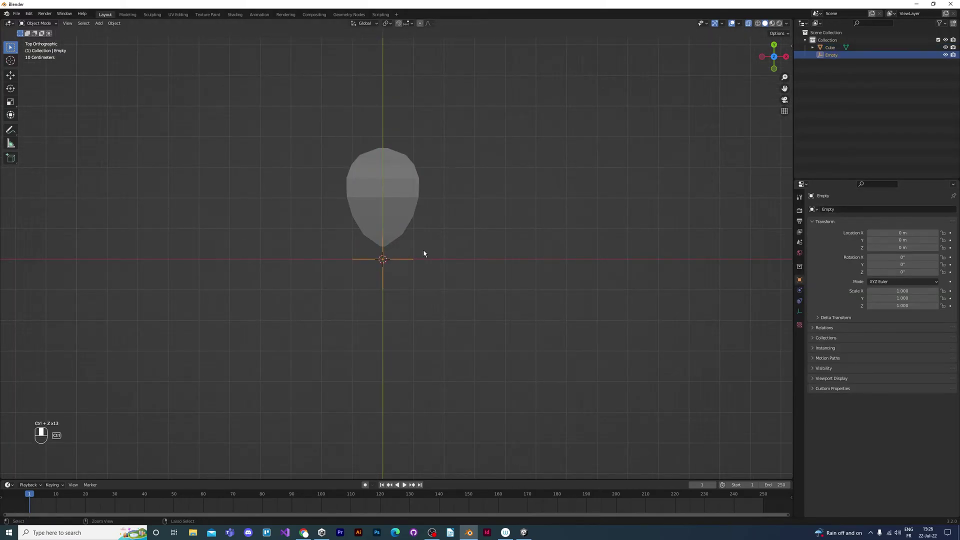
{"action": "key", "text": "ctrl+z"}
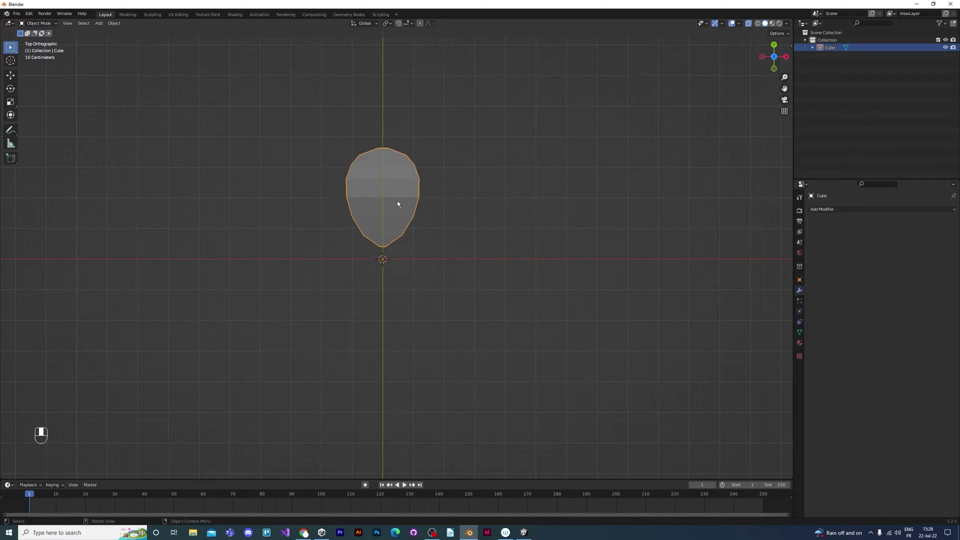
{"action": "key", "text": "ctrl+a"}
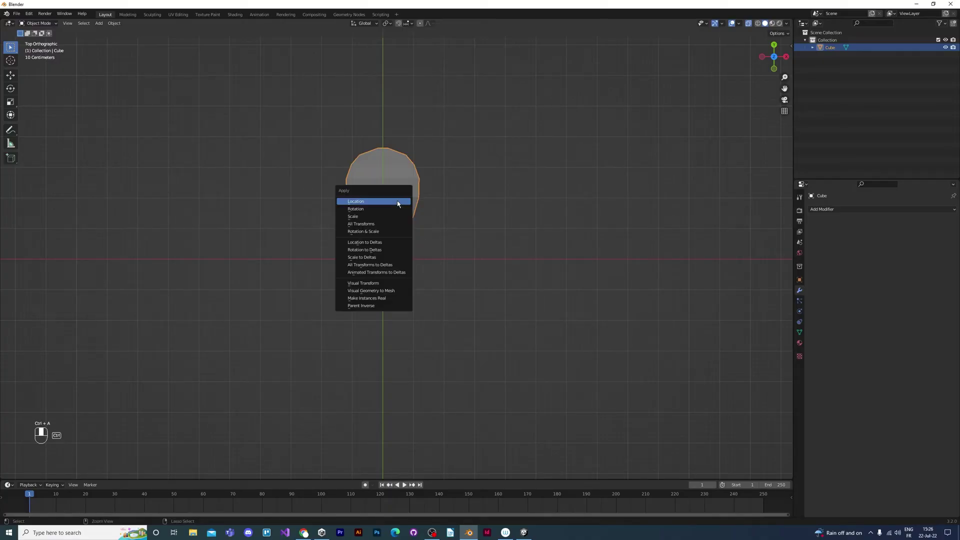
{"action": "left_click", "coordinate": [390, 225]}
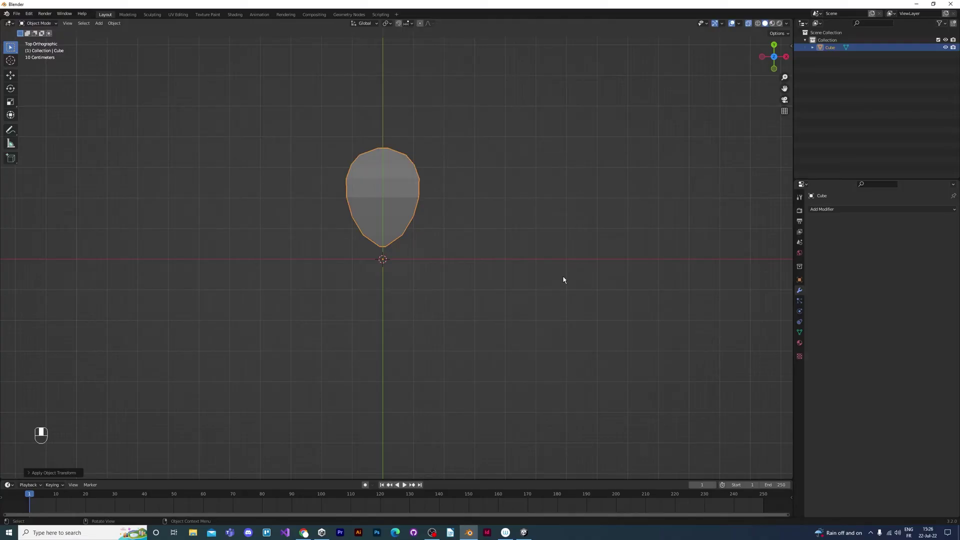
Add a plain-axes Empty at the world origin
{"action": "left_click", "coordinate": [99, 23]}
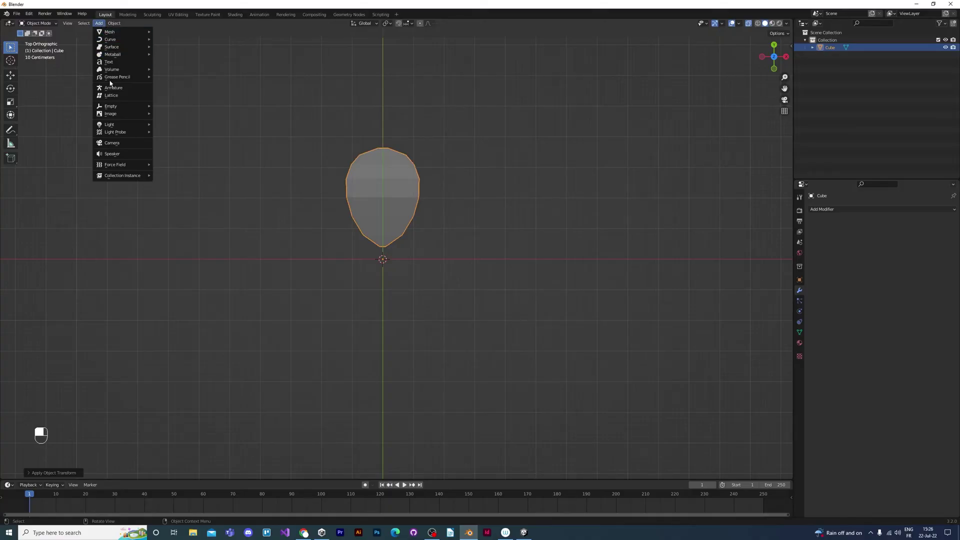
{"action": "mouse_move", "coordinate": [120, 107]}
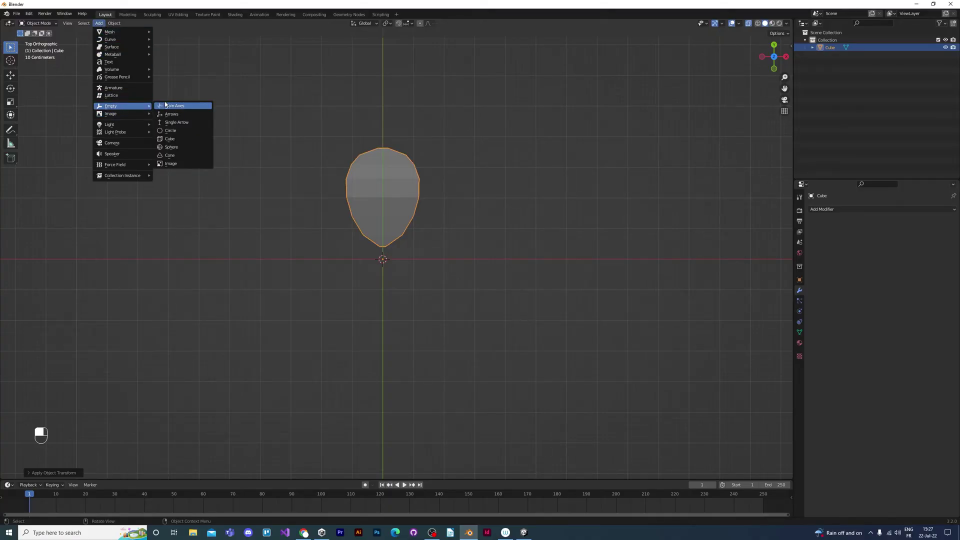
{"action": "left_click", "coordinate": [186, 107]}
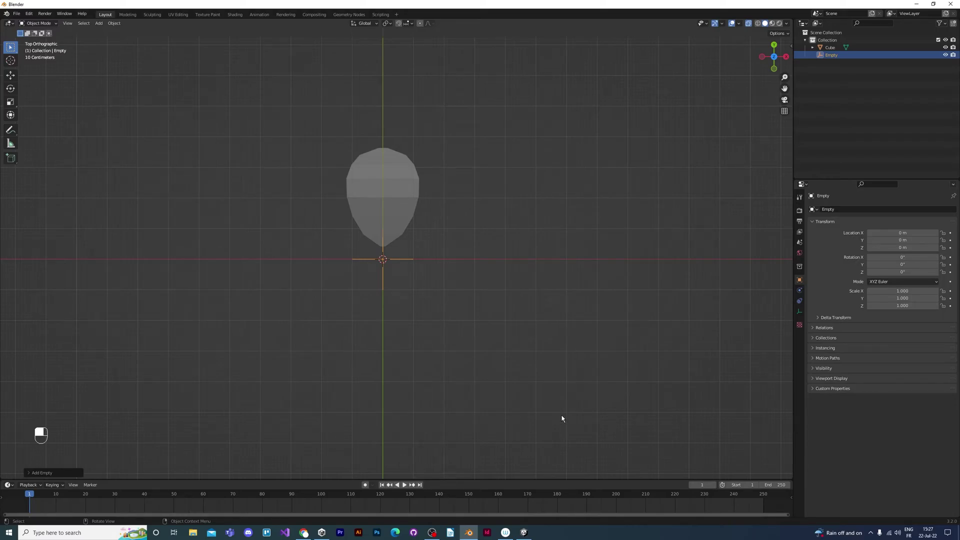
Give the petal an Array modifier with a count of 5
{"action": "left_click", "coordinate": [393, 202]}
{"action": "left_click", "coordinate": [873, 210]}
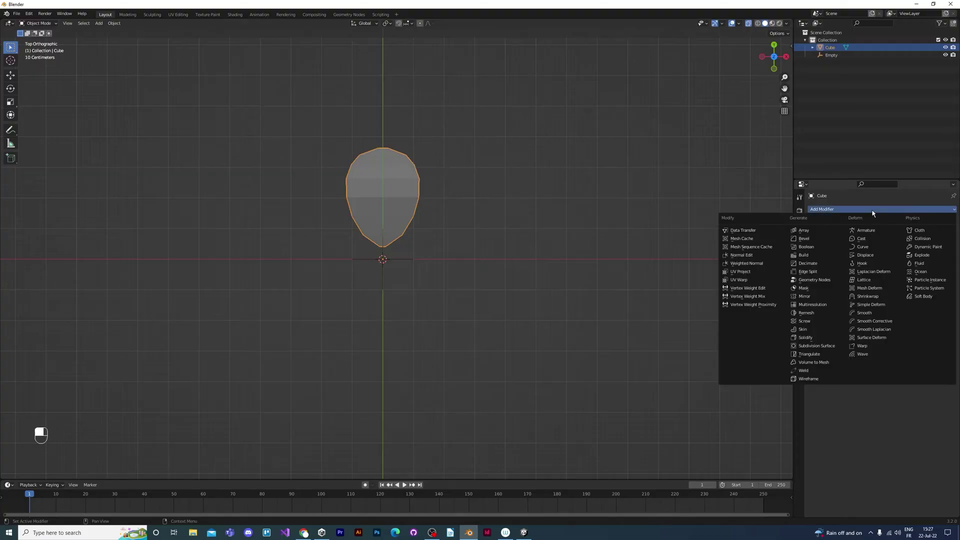
{"action": "left_click", "coordinate": [818, 230]}
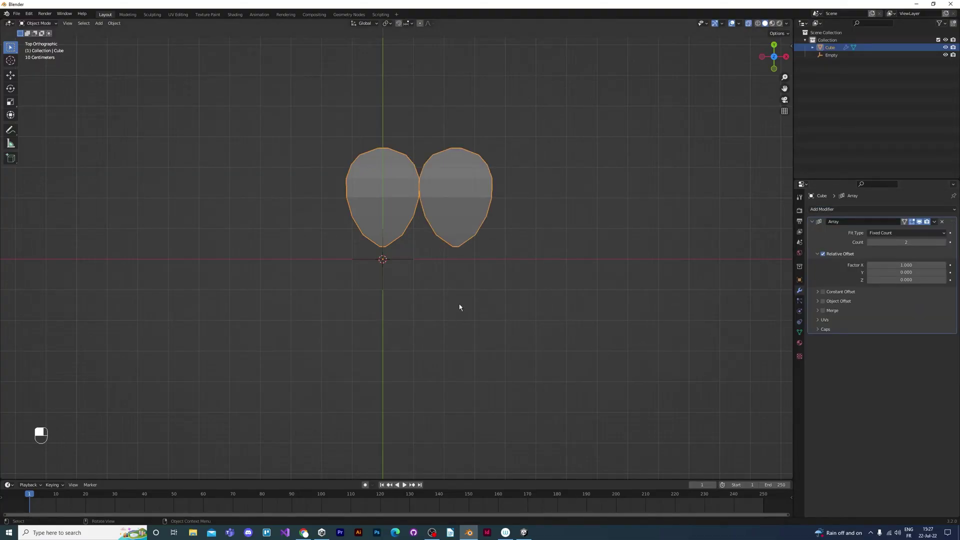
{"action": "left_click", "coordinate": [944, 242]}
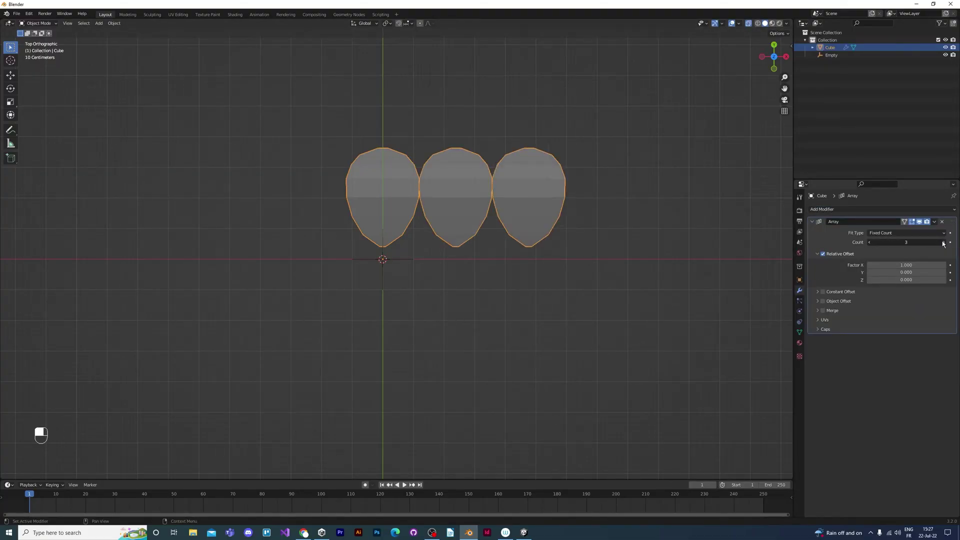
{"action": "left_click", "coordinate": [943, 243]}
{"action": "left_click", "coordinate": [943, 243]}
{"action": "scroll", "coordinate": [429, 267], "scroll_direction": "down", "scroll_amount": 2}
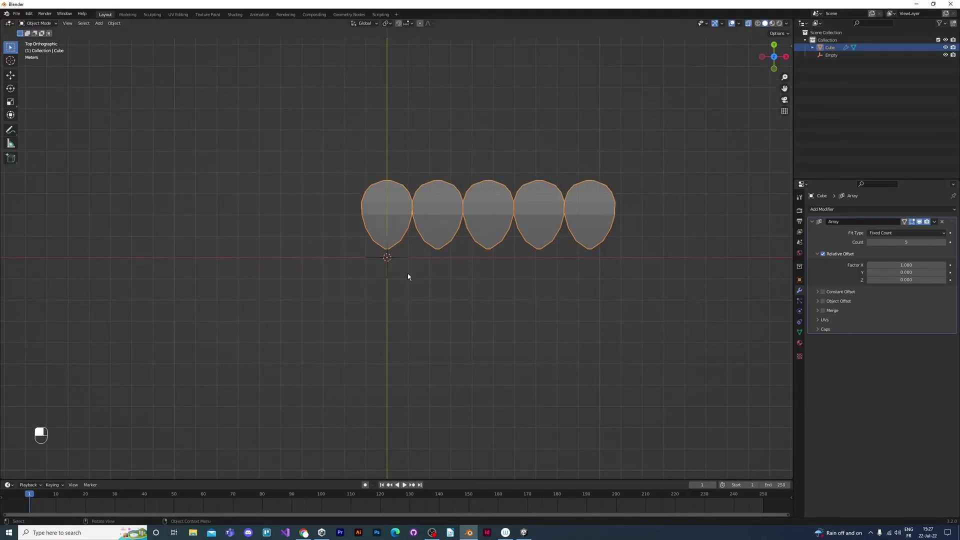
Enable Object Offset on the array and set the Empty as its offset object
{"action": "left_click", "coordinate": [411, 265]}
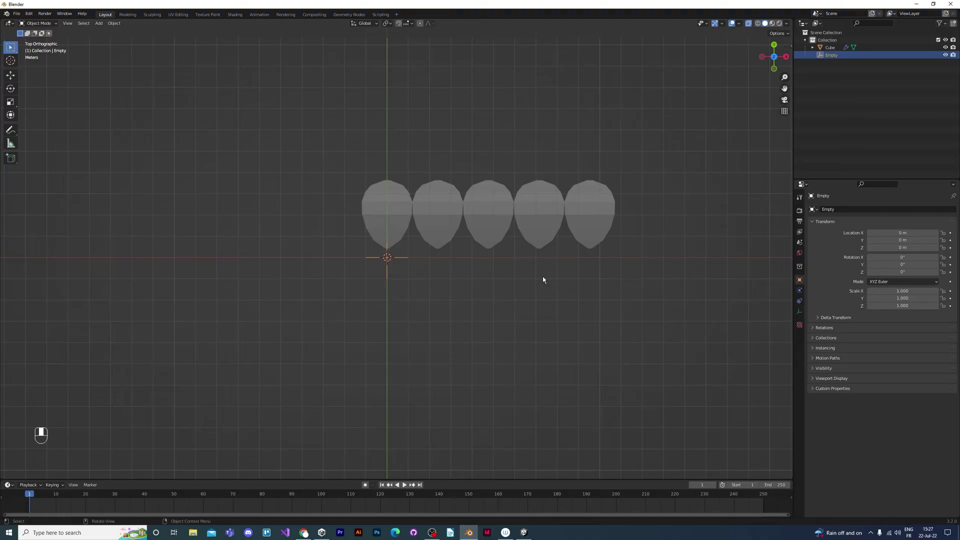
{"action": "key", "text": "r"}
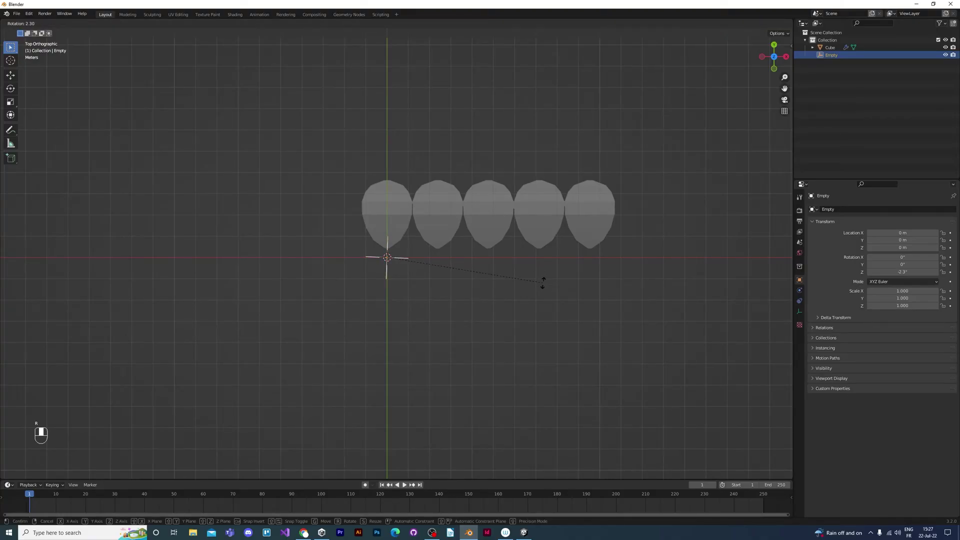
{"action": "right_click", "coordinate": [532, 332]}
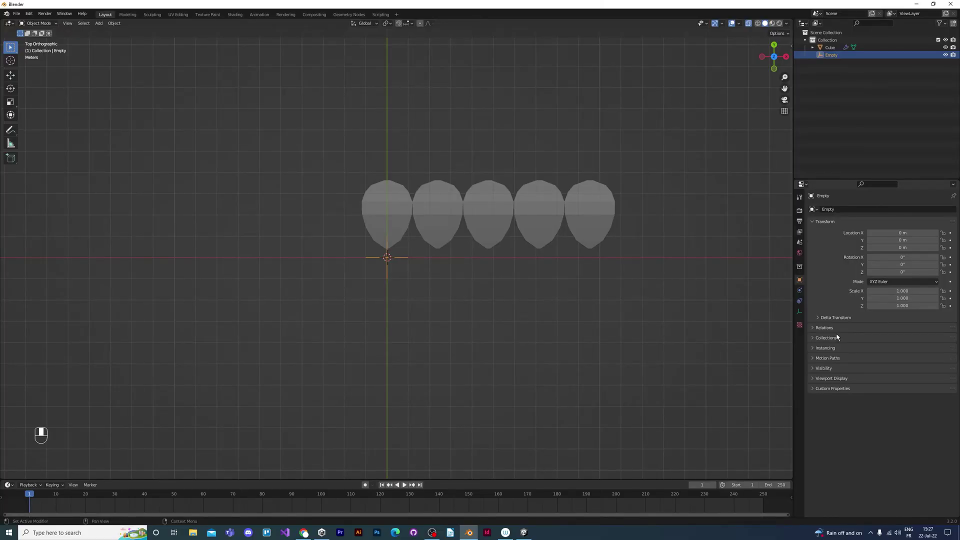
{"action": "left_click", "coordinate": [598, 215]}
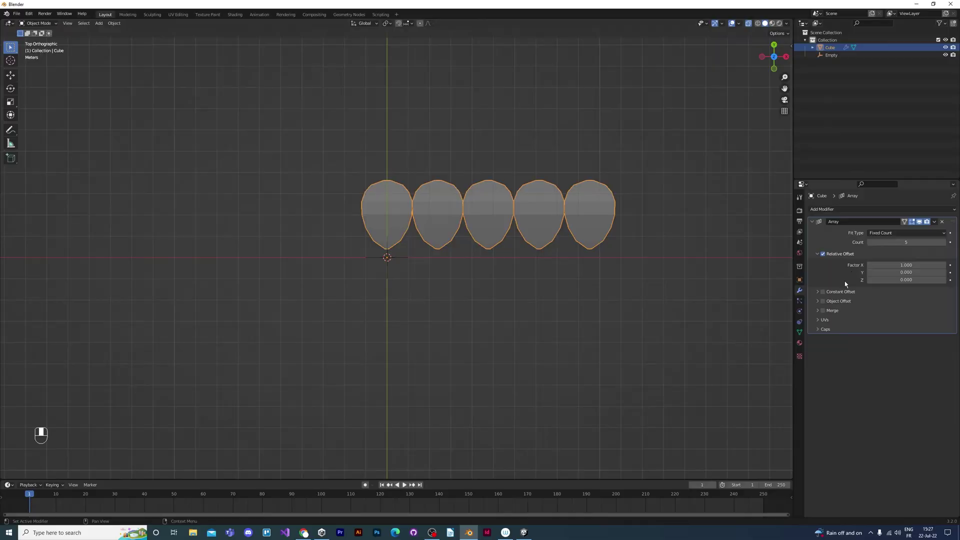
{"action": "left_click", "coordinate": [824, 302]}
{"action": "left_click", "coordinate": [819, 302]}
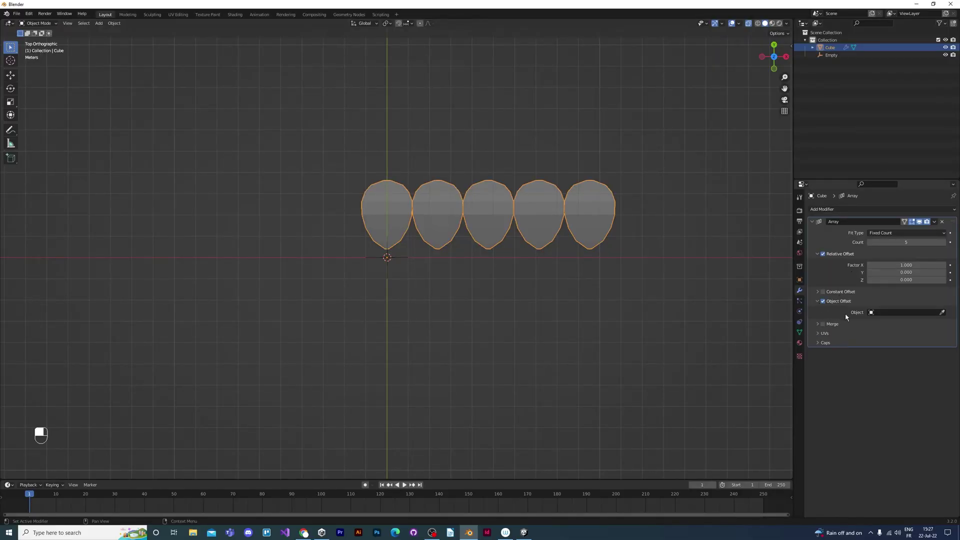
{"action": "left_click", "coordinate": [936, 313]}
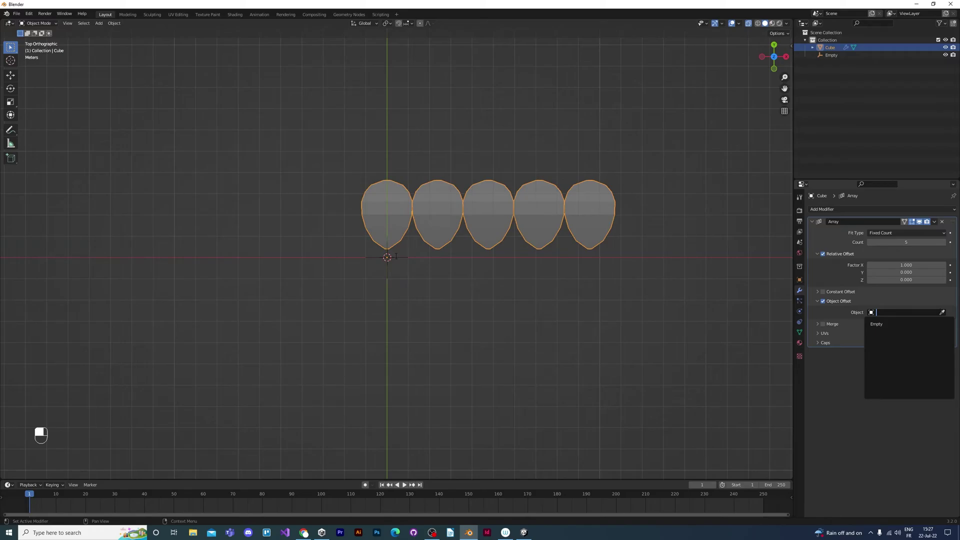
{"action": "left_click", "coordinate": [926, 323]}
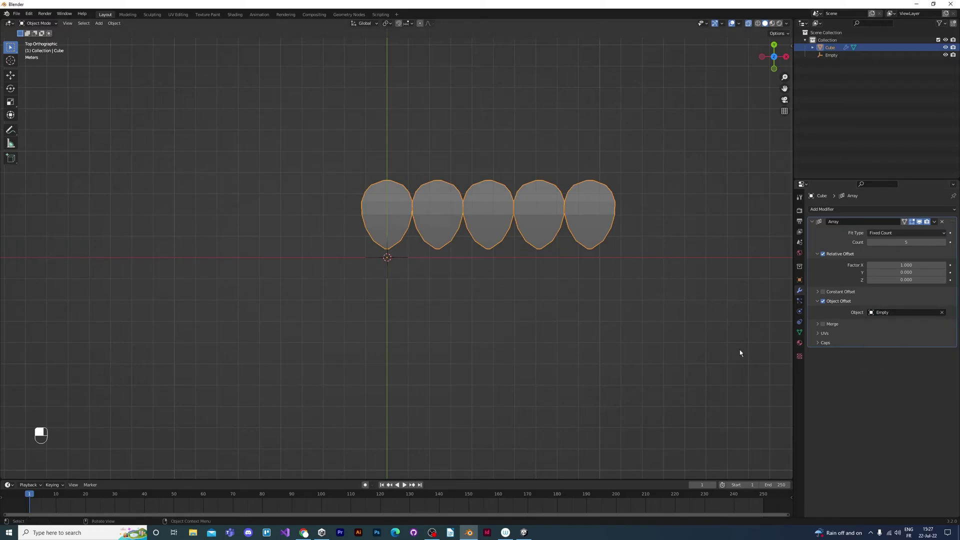
Turn off Relative Offset and rotate the Empty -72.3° on Z to fan the petals
{"action": "left_click", "coordinate": [823, 254]}
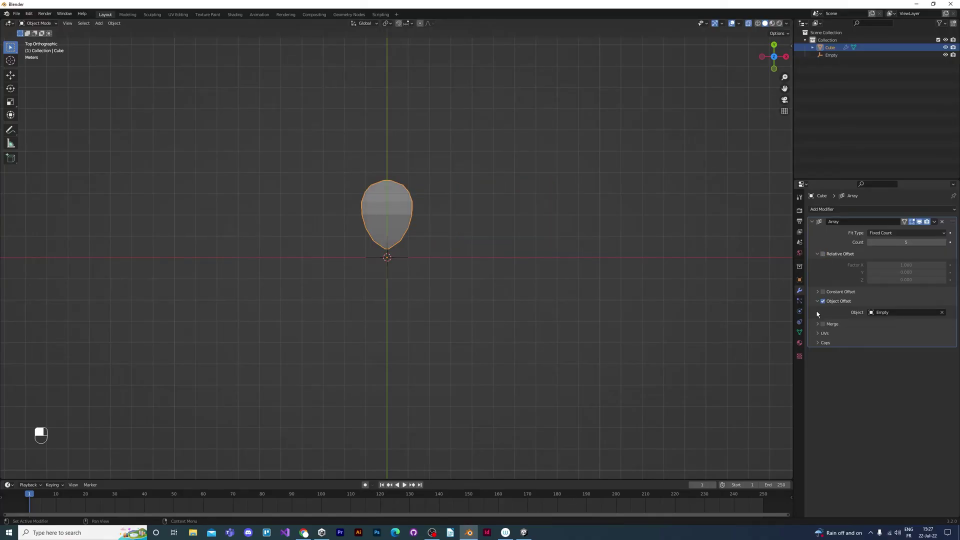
{"action": "left_click", "coordinate": [399, 257]}
{"action": "key", "text": "r"}
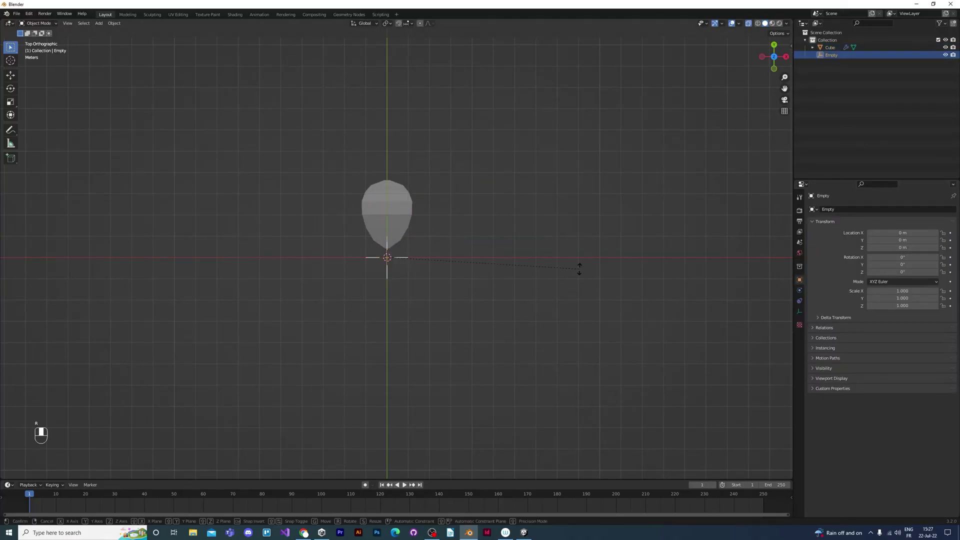
{"action": "key", "text": "ctrl"}
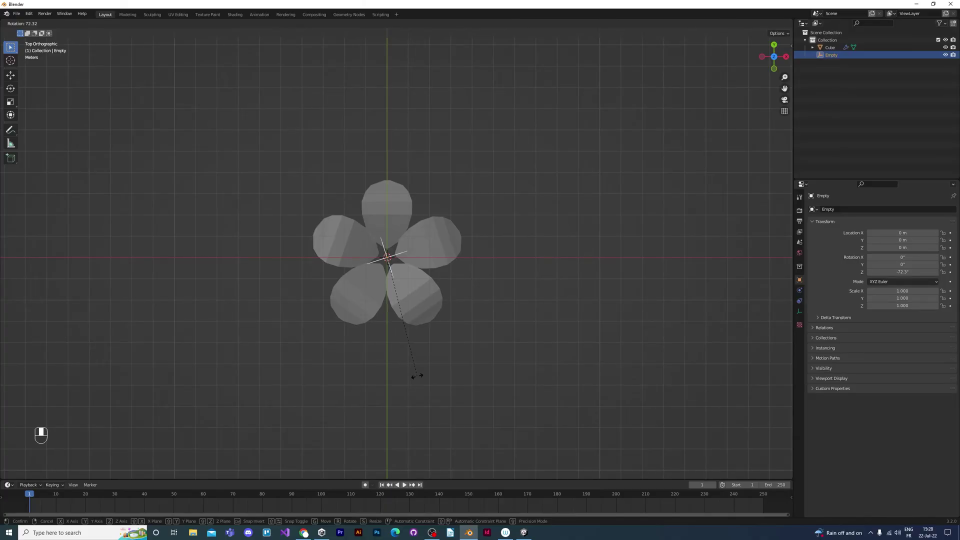
{"action": "left_click", "coordinate": [418, 375]}
Inspect the flower from an angle and put the petal object into Edit Mode
{"action": "key", "text": "KP_1"}
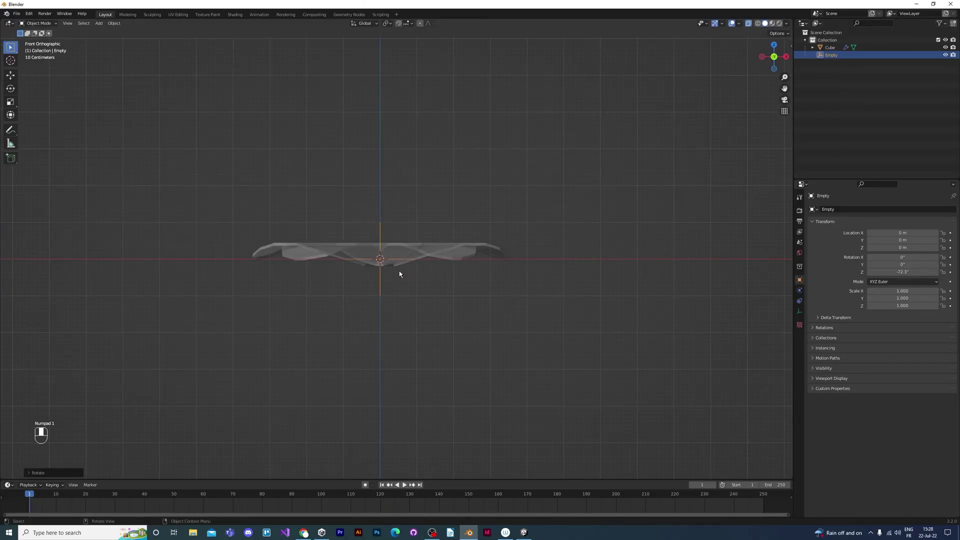
{"action": "middle_click_drag", "start_coordinate": [561, 206], "coordinate": [467, 259]}
{"action": "scroll", "coordinate": [504, 278], "scroll_direction": "up", "scroll_amount": 3}
{"action": "left_click", "coordinate": [503, 279]}
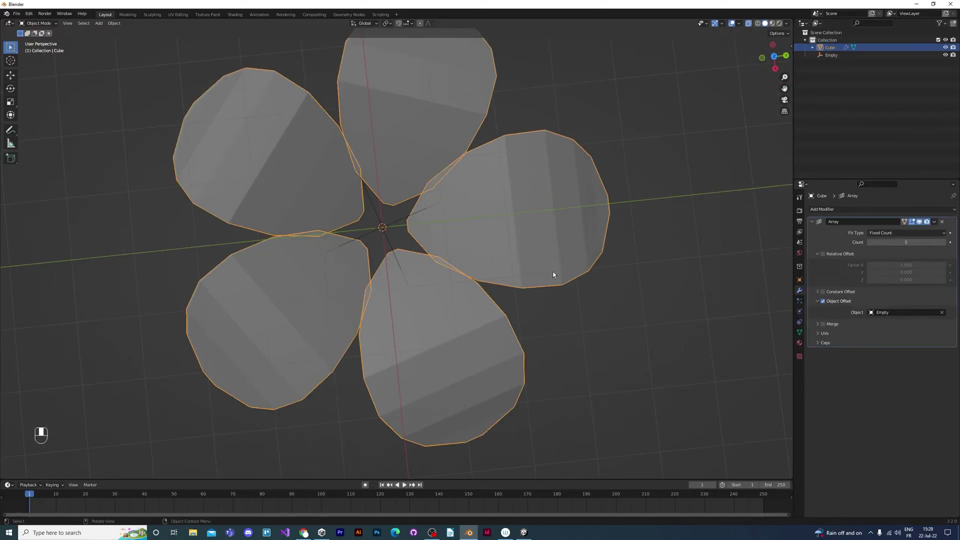
{"action": "key", "text": "Tab"}
{"action": "middle_click_drag", "start_coordinate": [553, 274], "coordinate": [425, 215]}
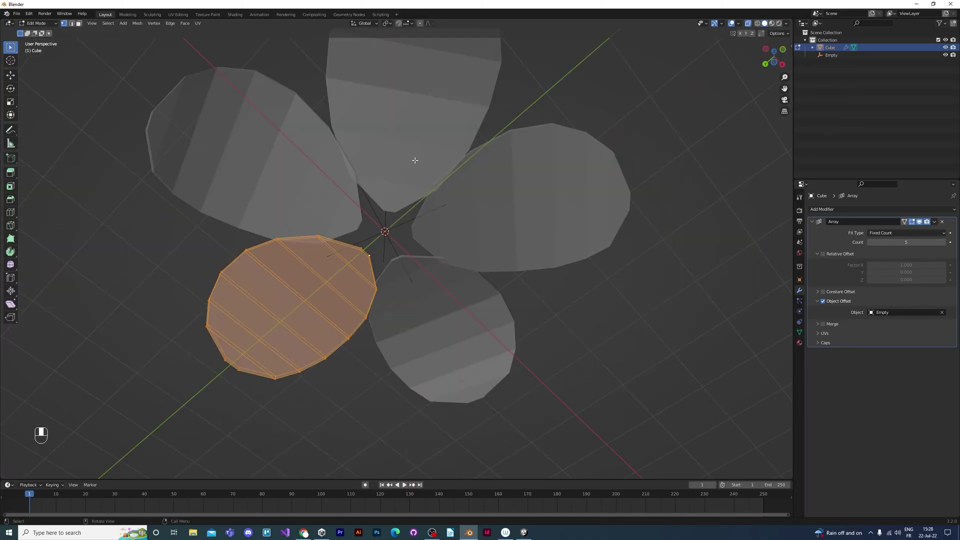
Back in Object Mode and top view, add a UV sphere at the flower centre
{"action": "key", "text": "Tab"}
{"action": "left_click", "coordinate": [418, 214]}
{"action": "key", "text": "KP_1"}
{"action": "key", "text": "KP_7"}
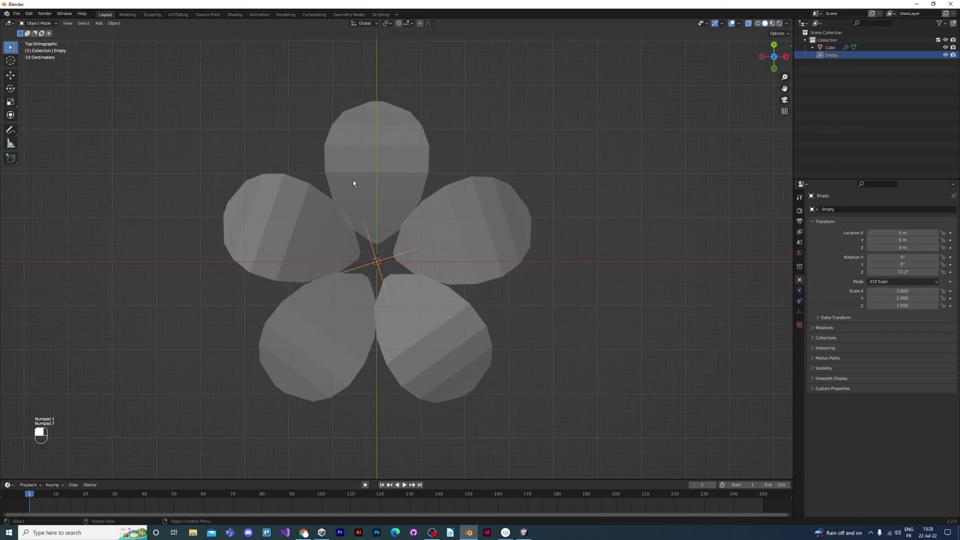
{"action": "left_click", "coordinate": [100, 24]}
{"action": "mouse_move", "coordinate": [117, 32]}
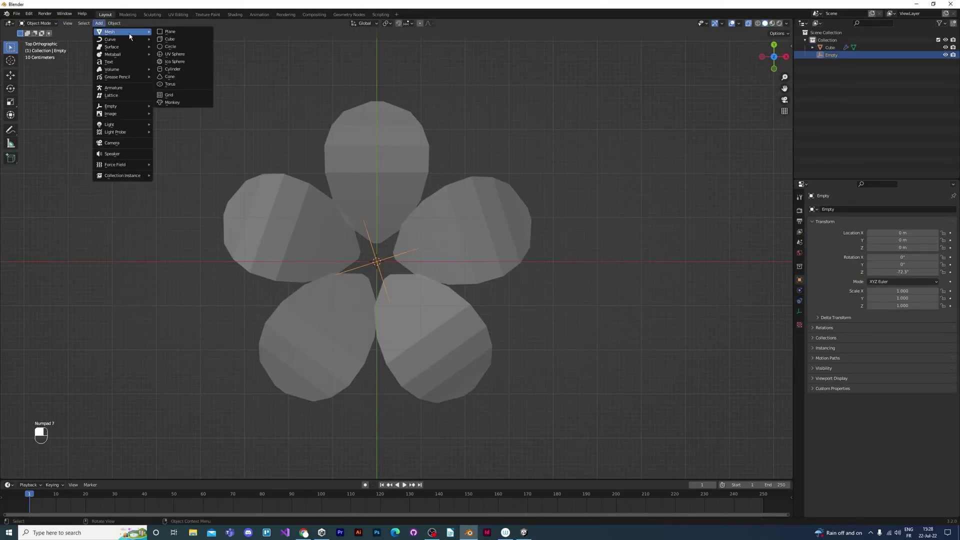
{"action": "left_click", "coordinate": [176, 54]}
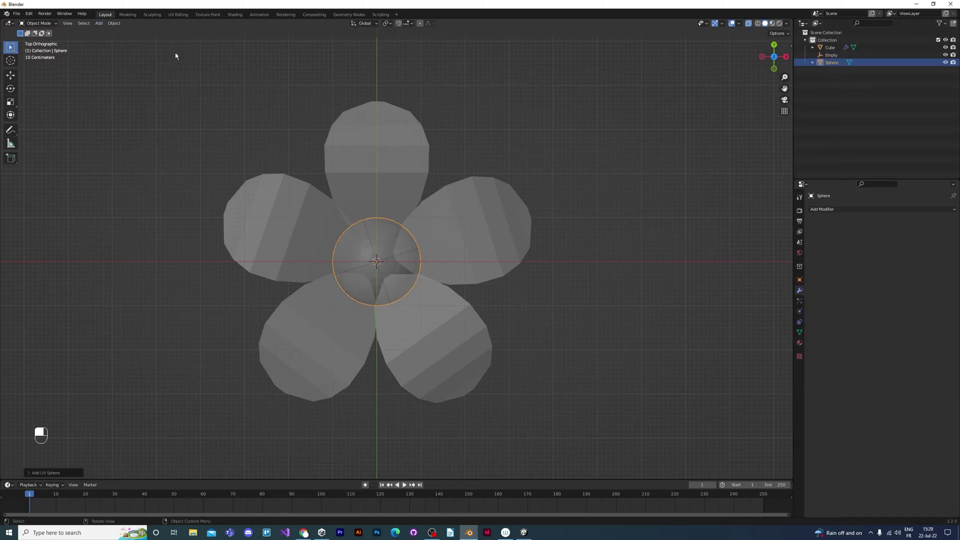
Set the sphere's segments to 8 and rings to 8
{"action": "left_click", "coordinate": [30, 473]}
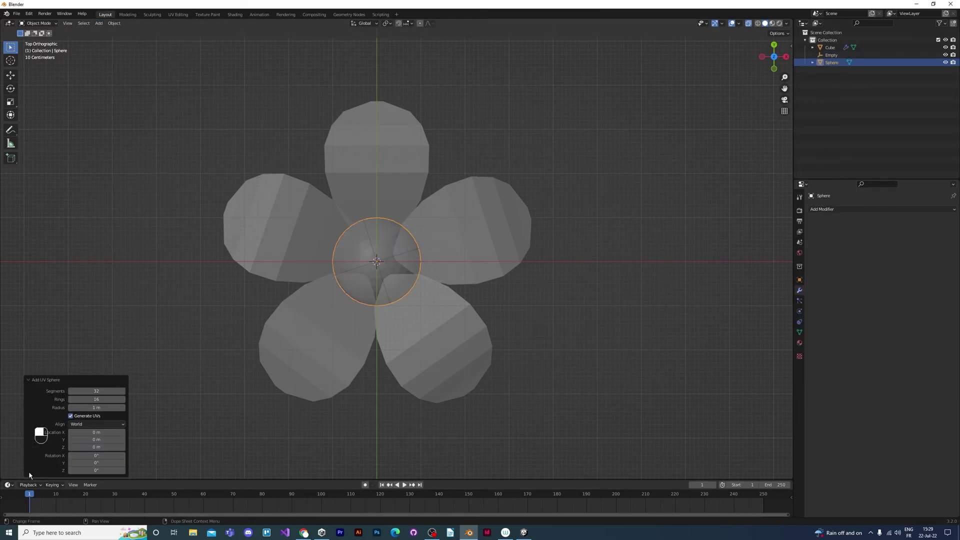
{"action": "left_click", "coordinate": [97, 391]}
{"action": "type", "text": "8"}
{"action": "key", "text": "Tab"}
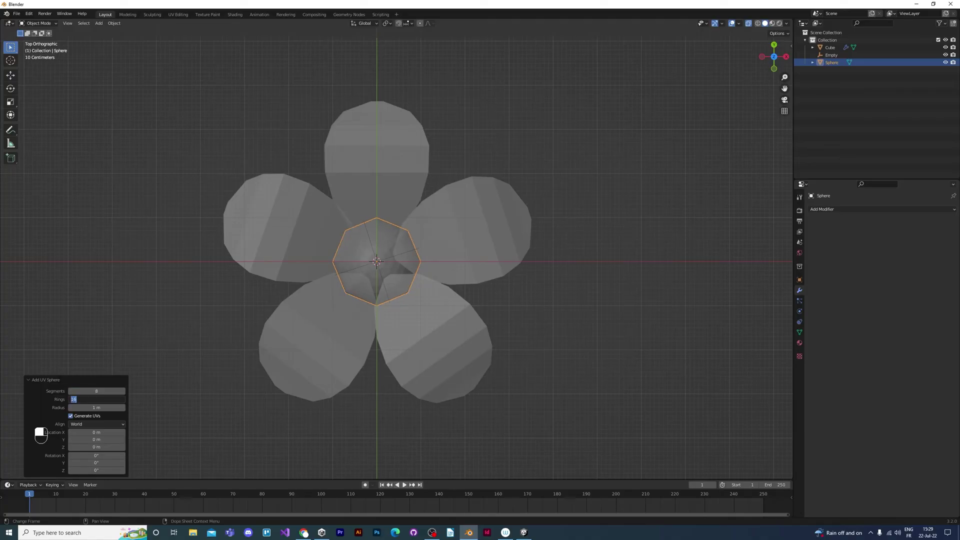
{"action": "type", "text": "8"}
{"action": "key", "text": "Return"}
Reselect the sphere and enter its Edit Mode in front view
{"action": "left_click", "coordinate": [410, 276]}
{"action": "left_click", "coordinate": [401, 271]}
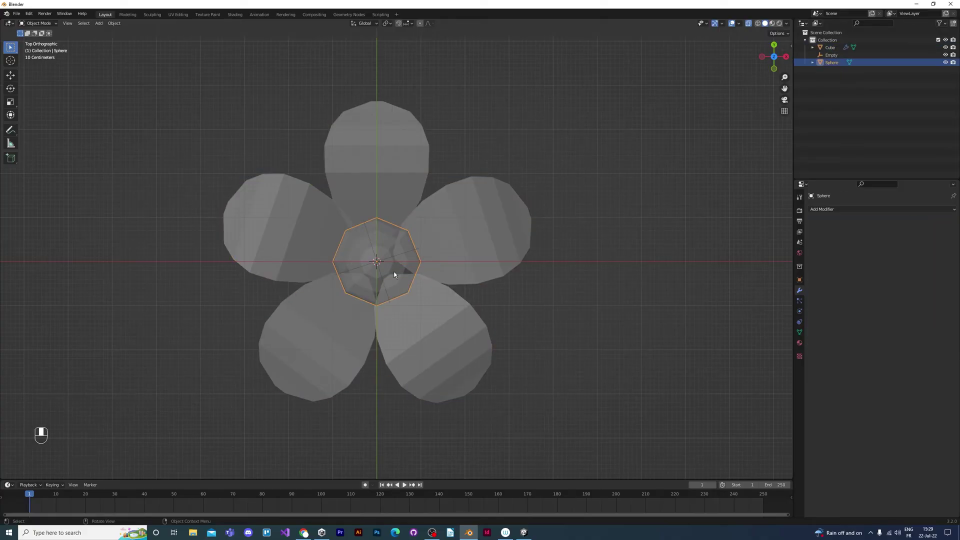
{"action": "key", "text": "KP_1"}
{"action": "key", "text": "Tab"}
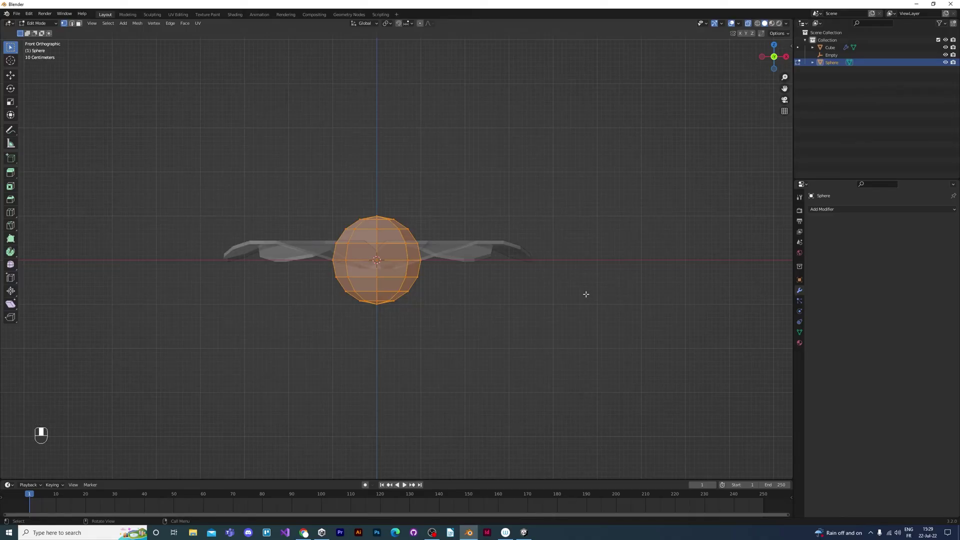
Box-select the sphere's lower vertices, then insert and scale a new edge loop
{"action": "key", "text": "alt+z"}
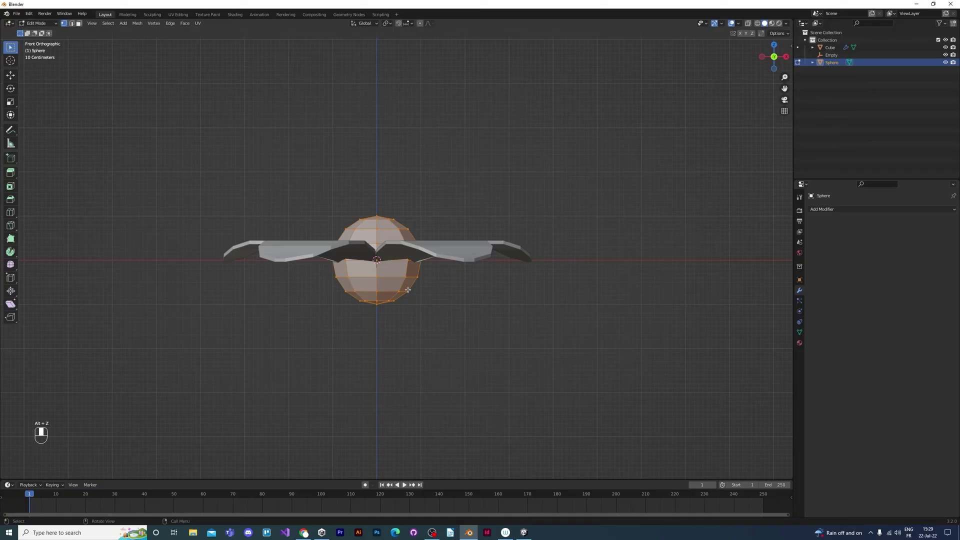
{"action": "key", "text": "alt+z"}
{"action": "key", "text": "a"}
{"action": "key", "text": "a"}
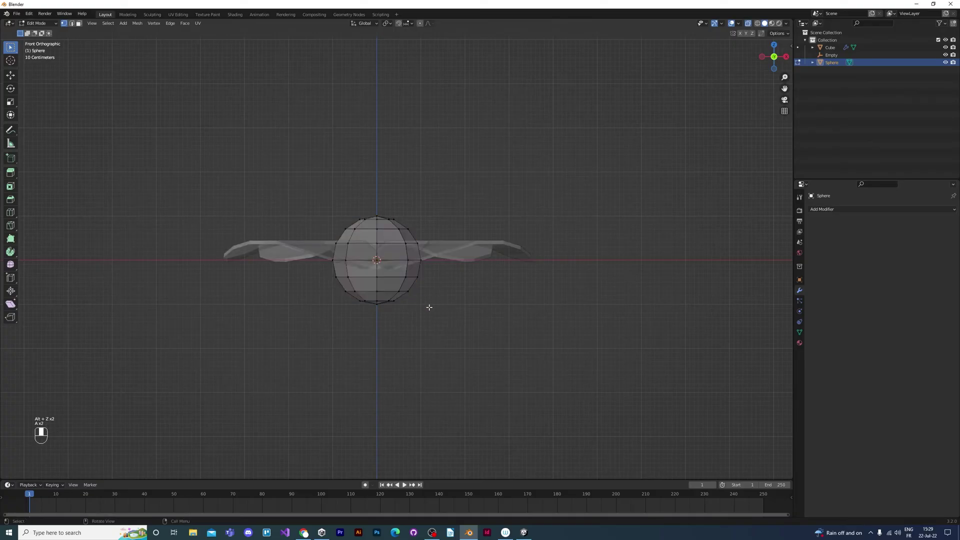
{"action": "key", "text": "b"}
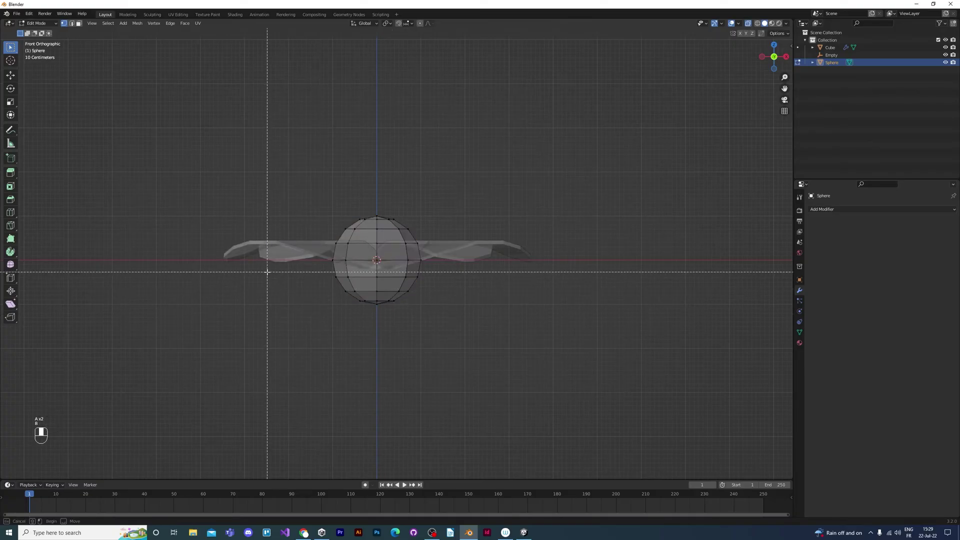
{"action": "left_click_drag", "start_coordinate": [267, 272], "coordinate": [593, 327]}
{"action": "key", "text": "ctrl+r"}
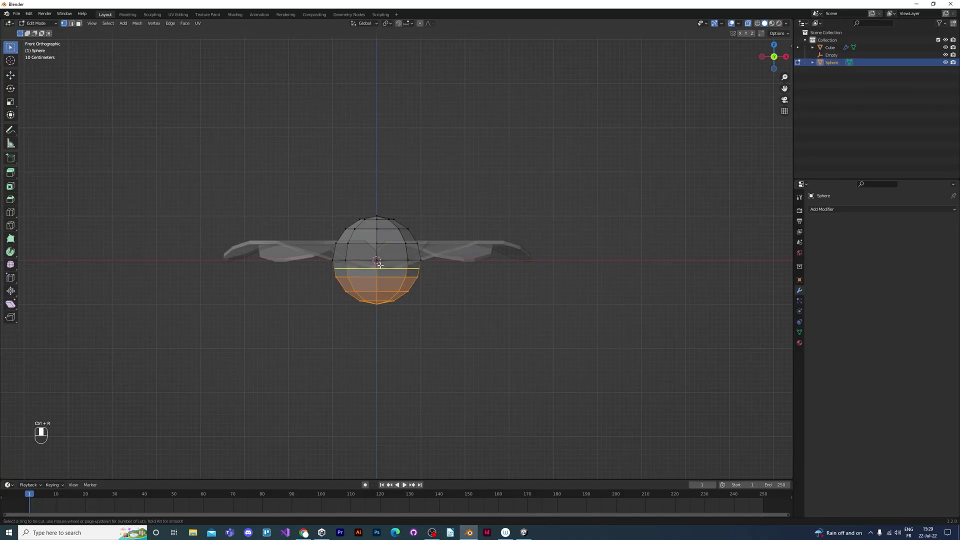
{"action": "left_click", "coordinate": [380, 264]}
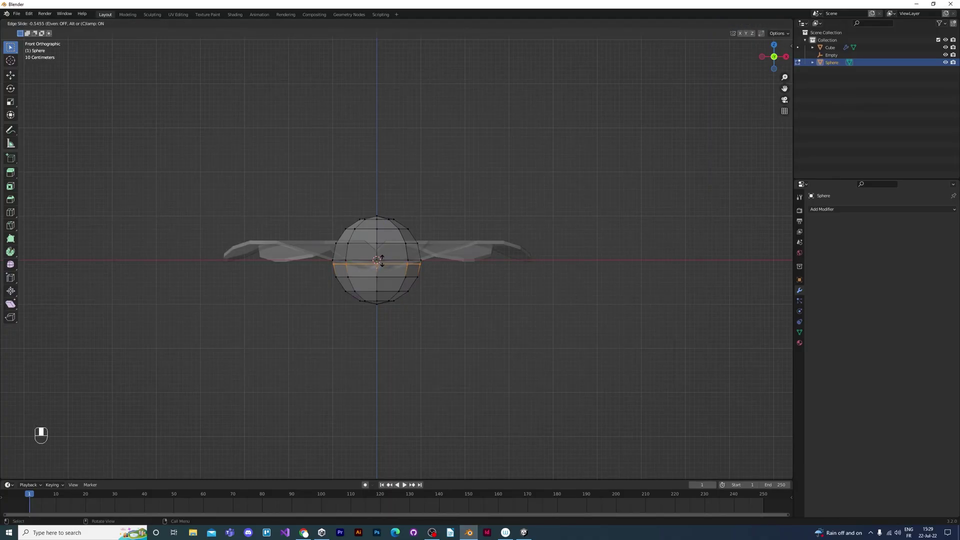
{"action": "left_click", "coordinate": [394, 265]}
{"action": "key", "text": "s"}
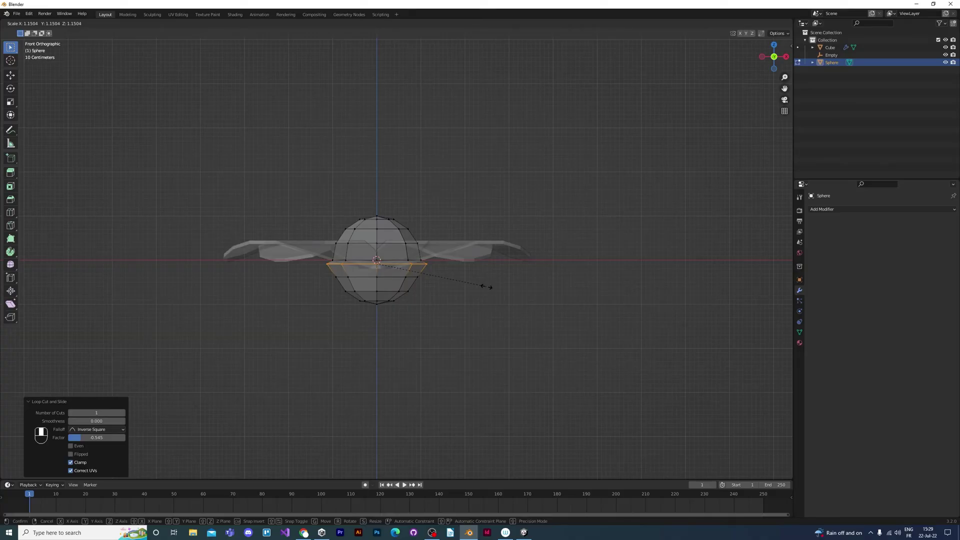
{"action": "left_click", "coordinate": [486, 286]}
{"action": "middle_click_drag", "start_coordinate": [486, 287], "coordinate": [430, 271]}
Scale the sphere's top half to 0.701 on Z and lower it about 0.31 m
{"action": "key", "text": "KP_1"}
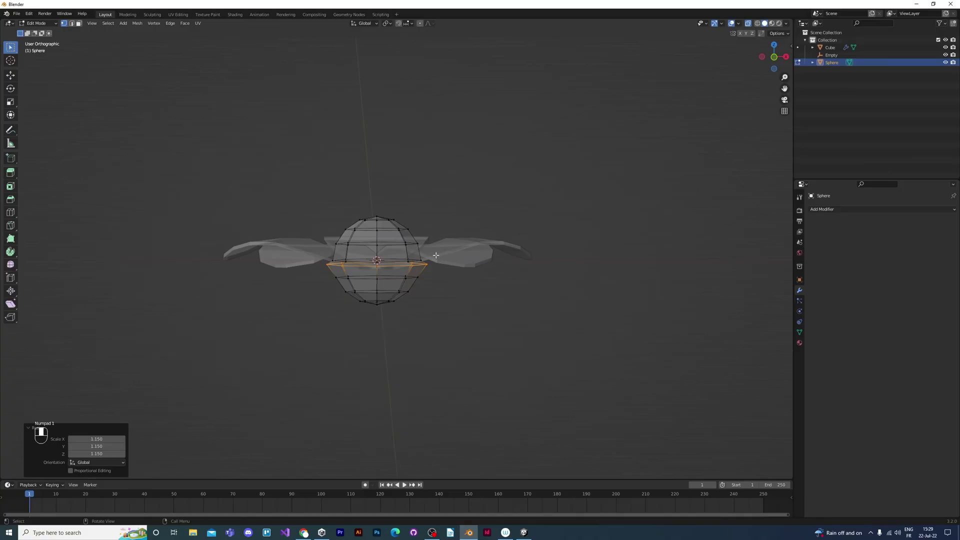
{"action": "key", "text": "a"}
{"action": "key", "text": "a"}
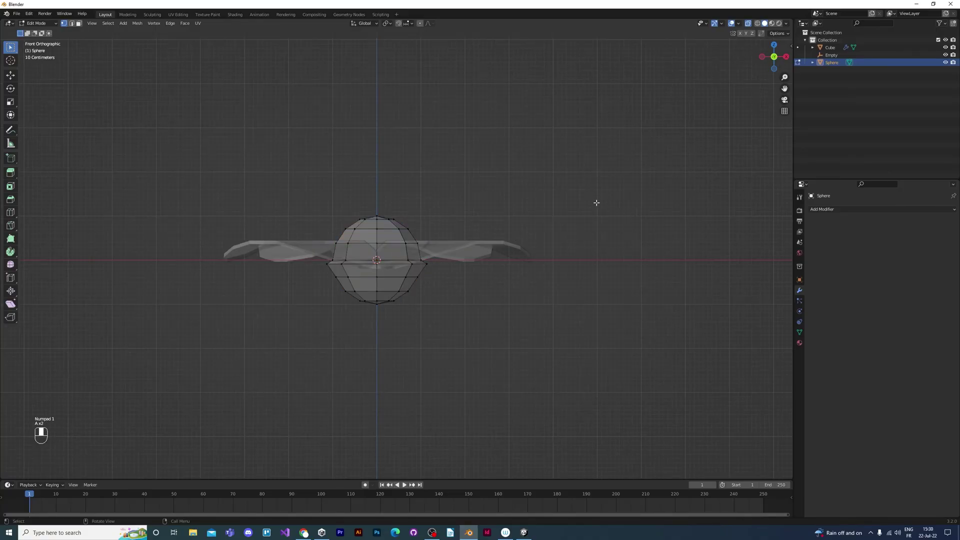
{"action": "key", "text": "b"}
{"action": "left_click_drag", "start_coordinate": [277, 166], "coordinate": [502, 251]}
{"action": "key", "text": "s"}
{"action": "key", "text": "z"}
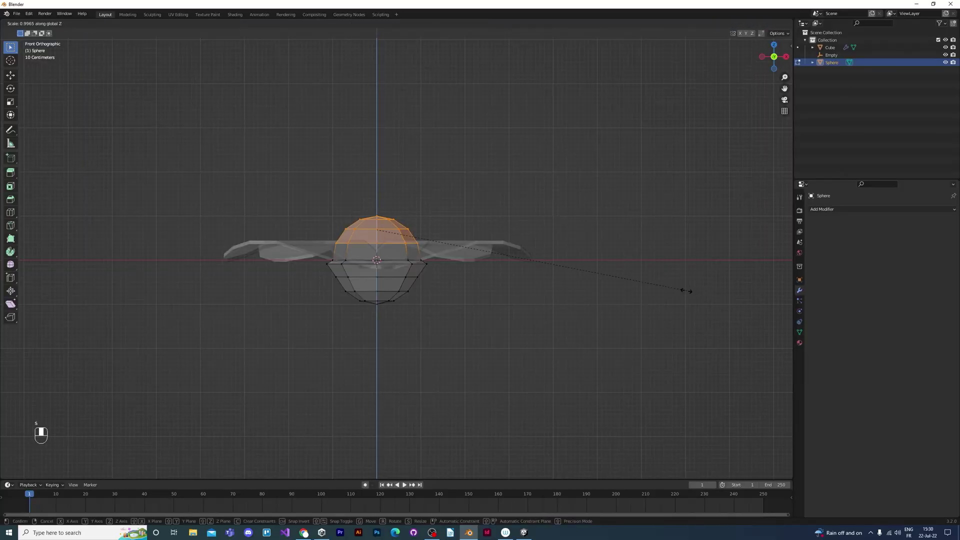
{"action": "left_click", "coordinate": [597, 261]}
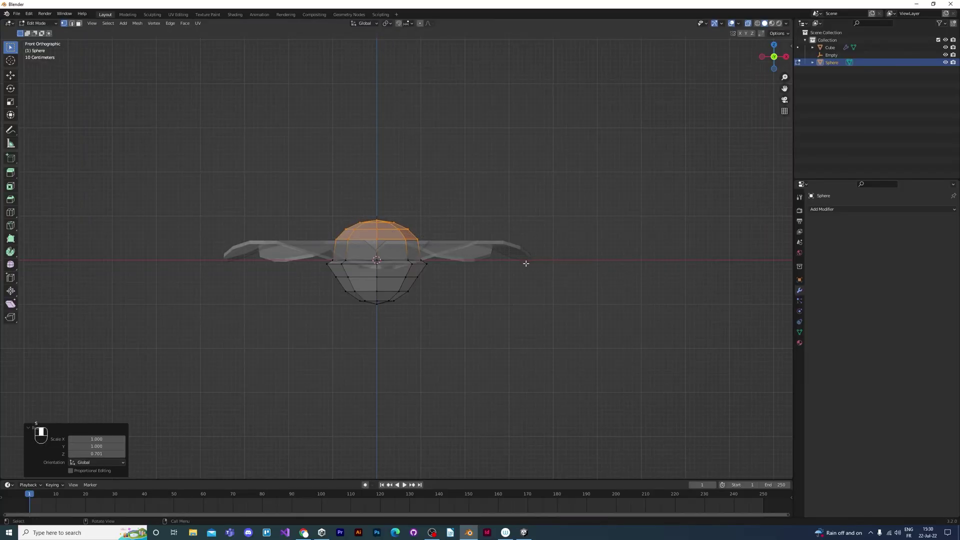
{"action": "key", "text": "g"}
{"action": "key", "text": "z"}
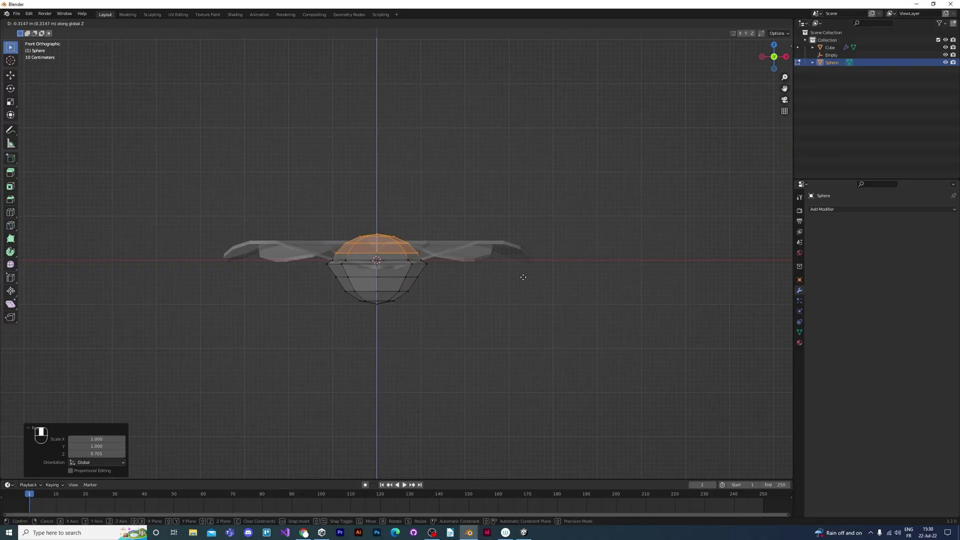
{"action": "left_click", "coordinate": [524, 278]}
{"action": "middle_click_drag", "start_coordinate": [519, 275], "coordinate": [432, 220]}
With X-ray off, delete the selected vertices to open a hole in the sphere
{"action": "left_click", "coordinate": [420, 275]}
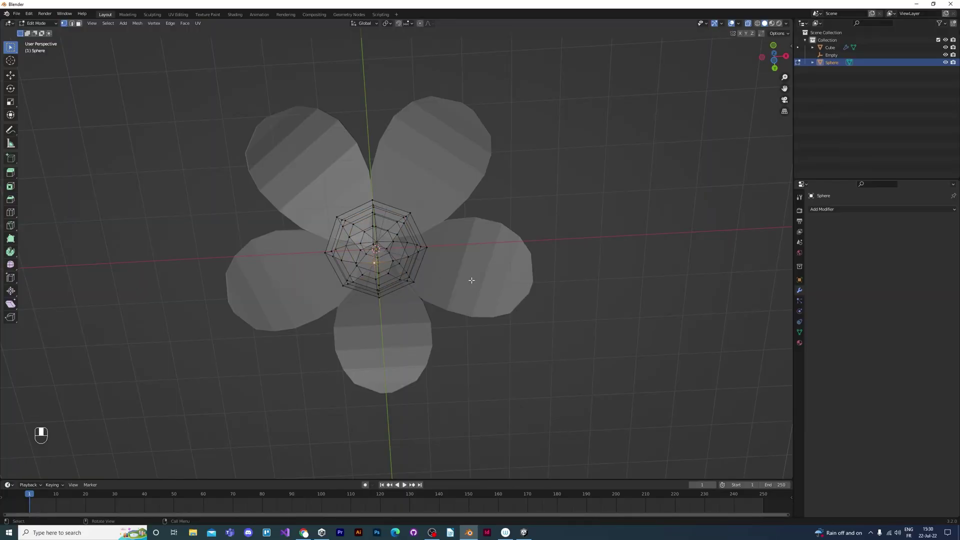
{"action": "key", "text": "alt+z"}
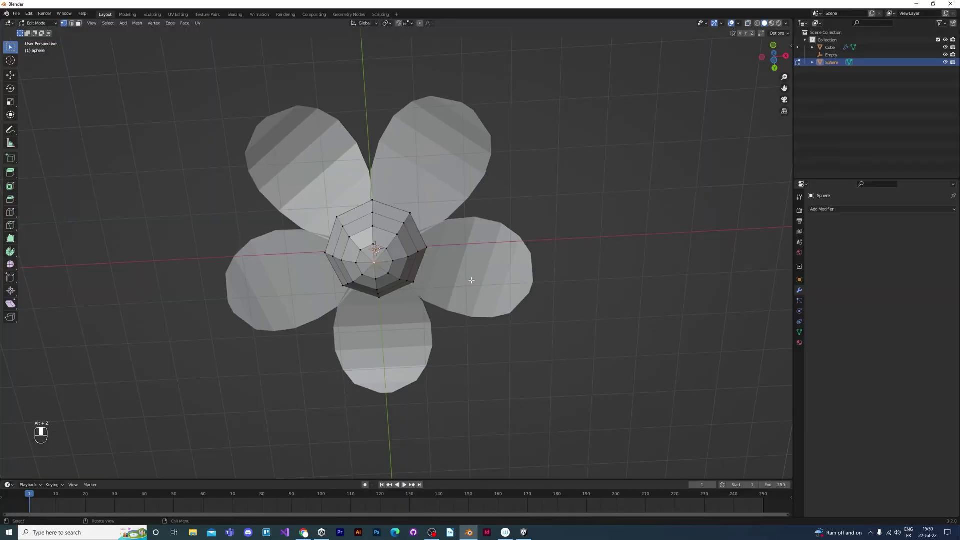
{"action": "key", "text": "x"}
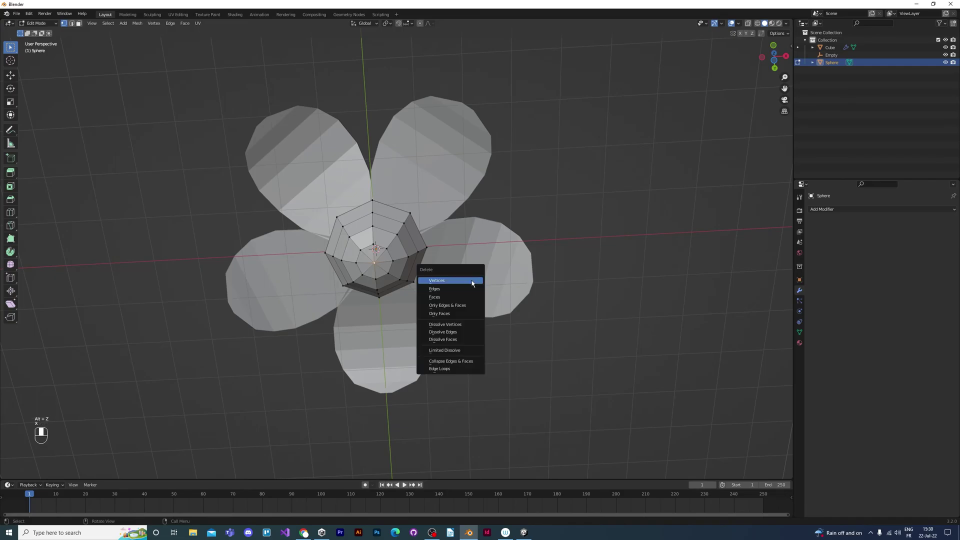
{"action": "left_click", "coordinate": [472, 281]}
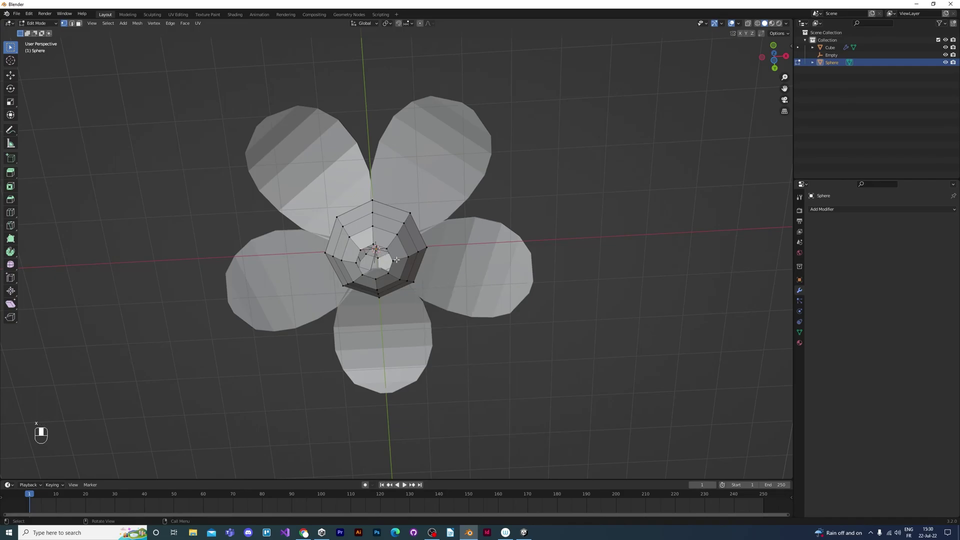
Select the vertices of the sphere's bottom ring
{"action": "middle_click_drag", "start_coordinate": [369, 239], "coordinate": [368, 239], "text": "shift"}
{"action": "left_click", "coordinate": [361, 253], "text": "shift"}
{"action": "left_click", "coordinate": [358, 261], "text": "shift"}
{"action": "left_click", "coordinate": [363, 275], "text": "shift"}
{"action": "key", "text": "KP_1"}
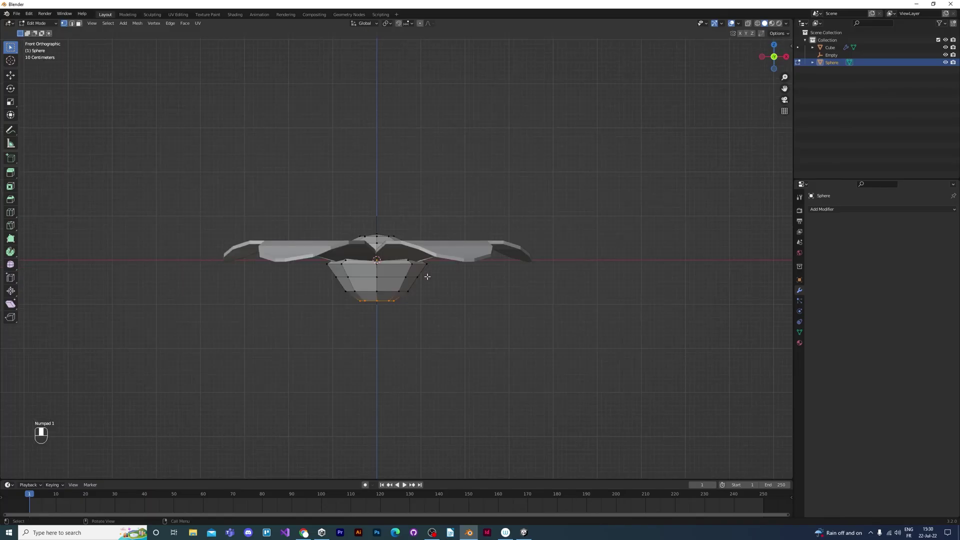
{"action": "scroll", "coordinate": [418, 250], "scroll_direction": "down", "scroll_amount": 4}
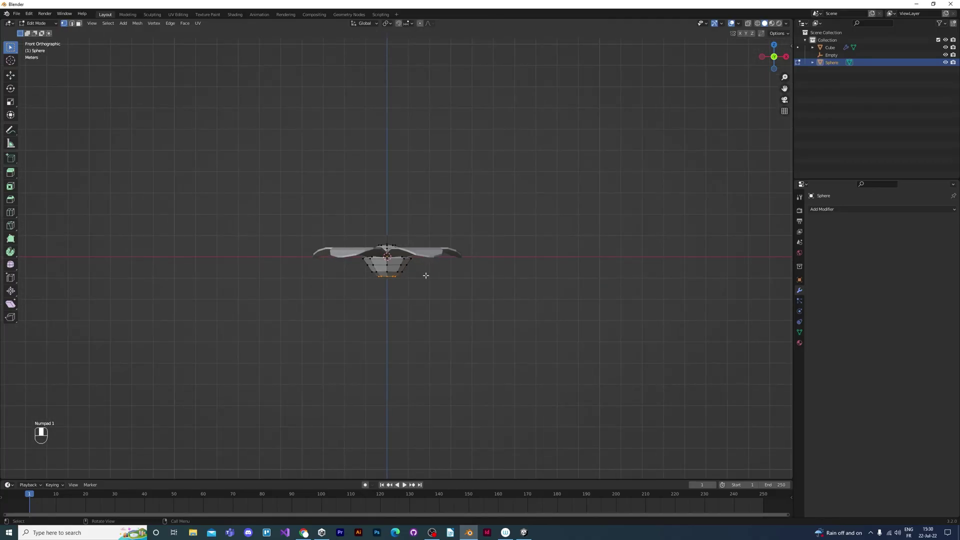
Extrude the ring, shrink it to 0.493, then extrude it about 5.55 m down into a stem
{"action": "key", "text": "e"}
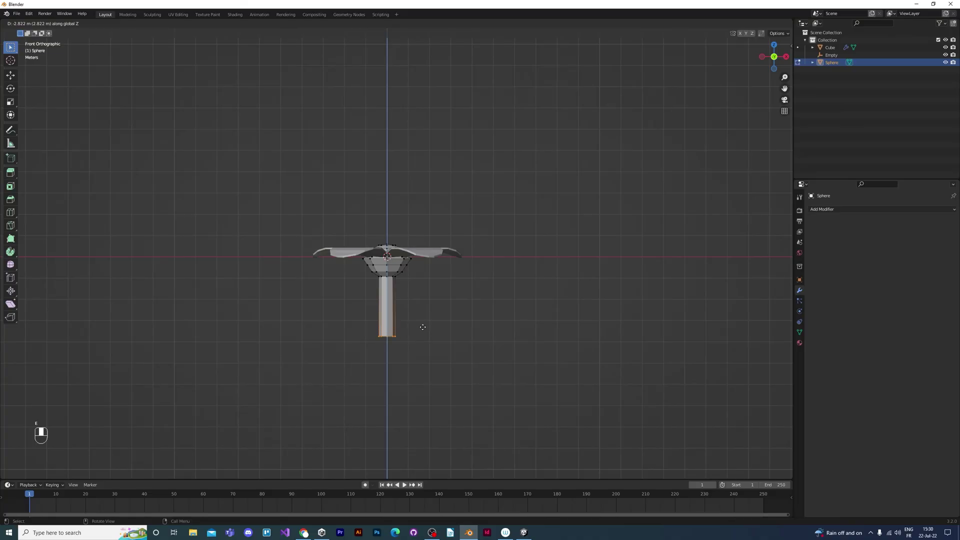
{"action": "left_click", "coordinate": [427, 290]}
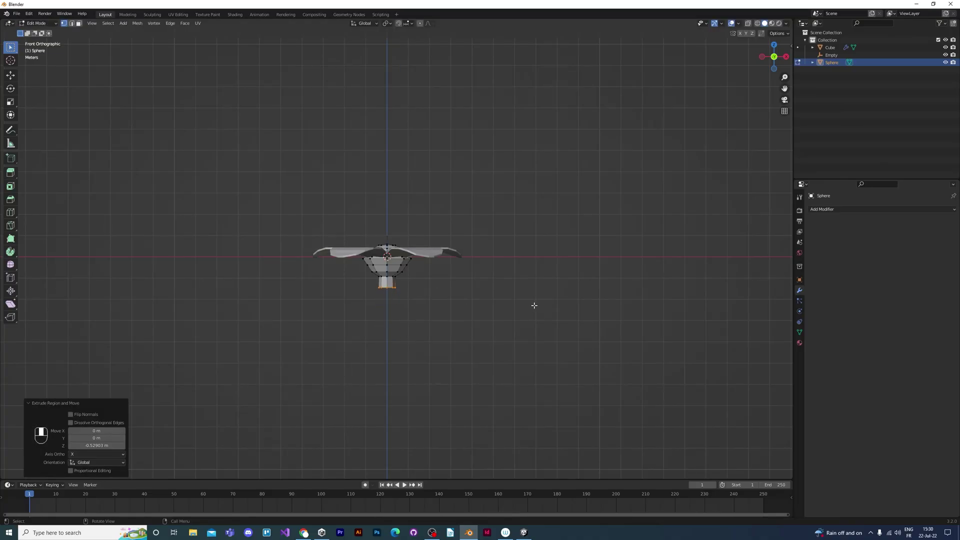
{"action": "key", "text": "s"}
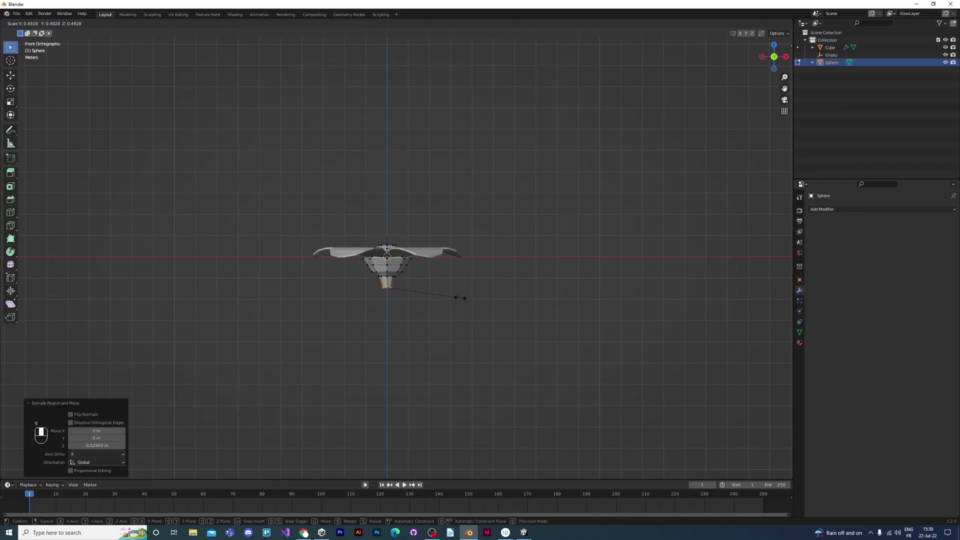
{"action": "left_click", "coordinate": [461, 298]}
{"action": "key", "text": "e"}
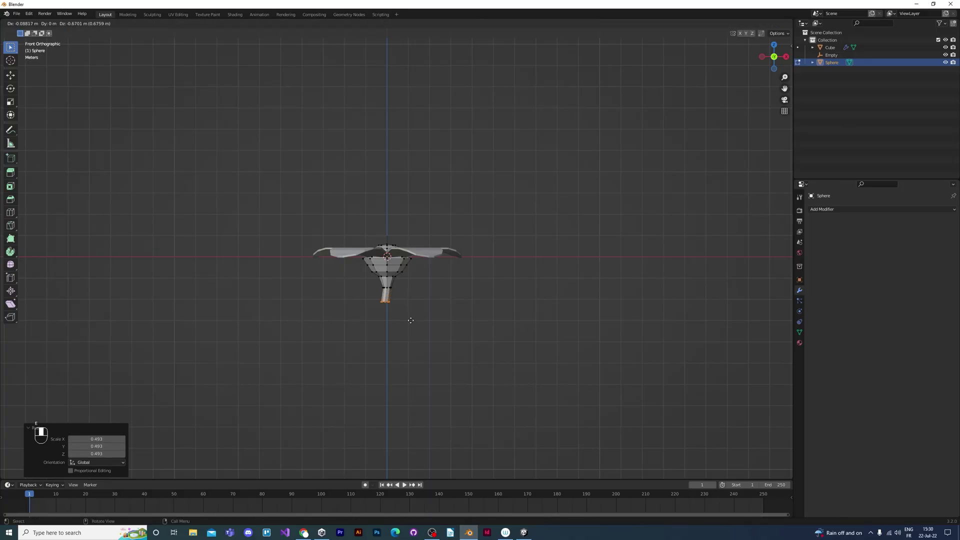
{"action": "key", "text": "z"}
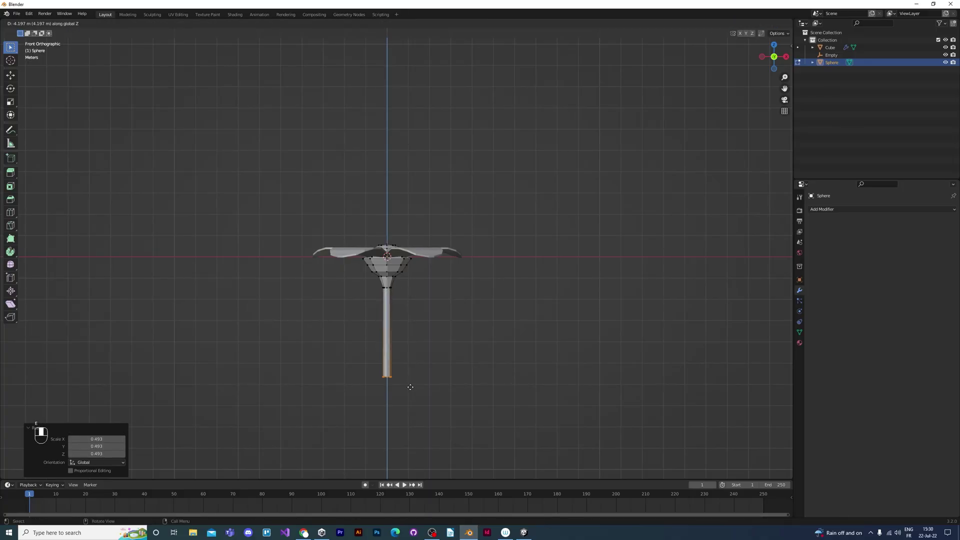
{"action": "left_click", "coordinate": [413, 412]}
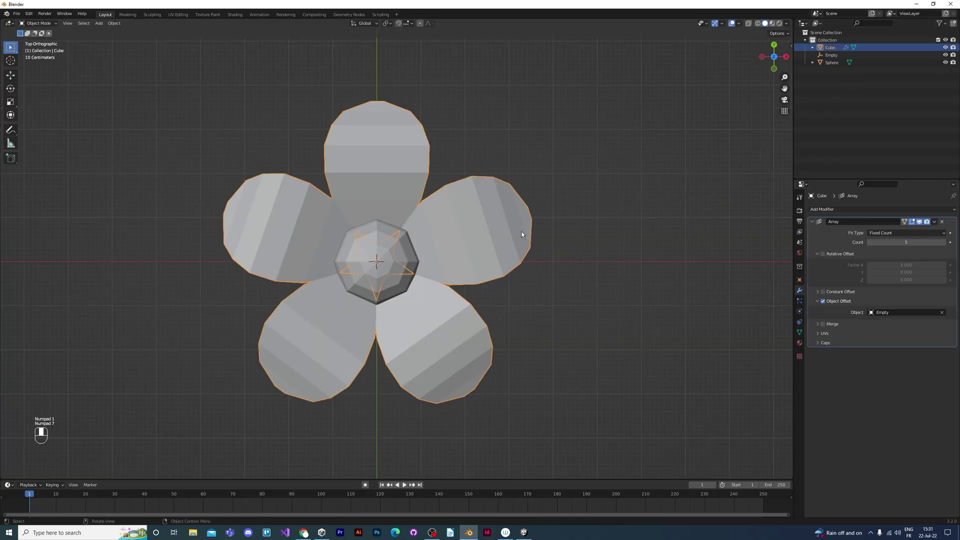
Apply the Array modifier on the petal object
{"action": "left_click", "coordinate": [687, 254]}
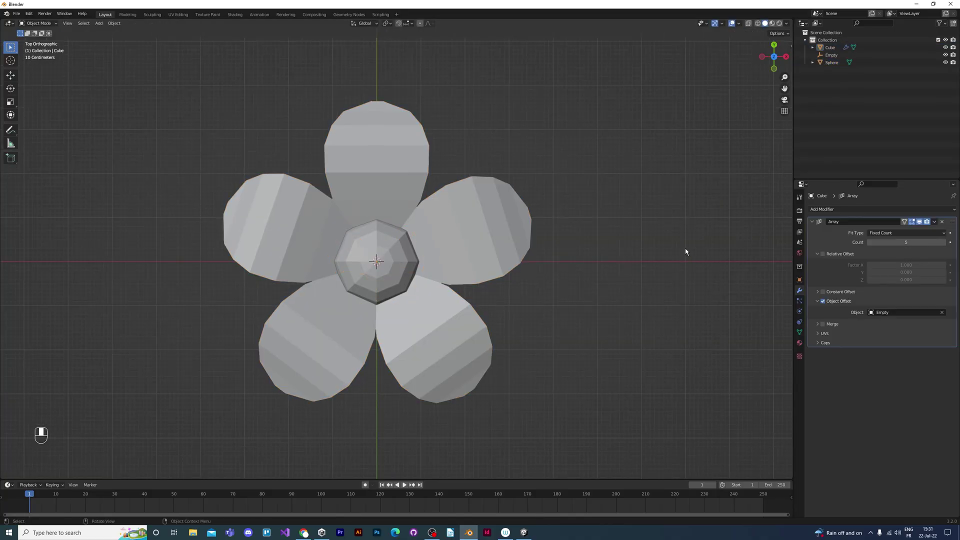
{"action": "middle_click_drag", "start_coordinate": [668, 232], "coordinate": [521, 238]}
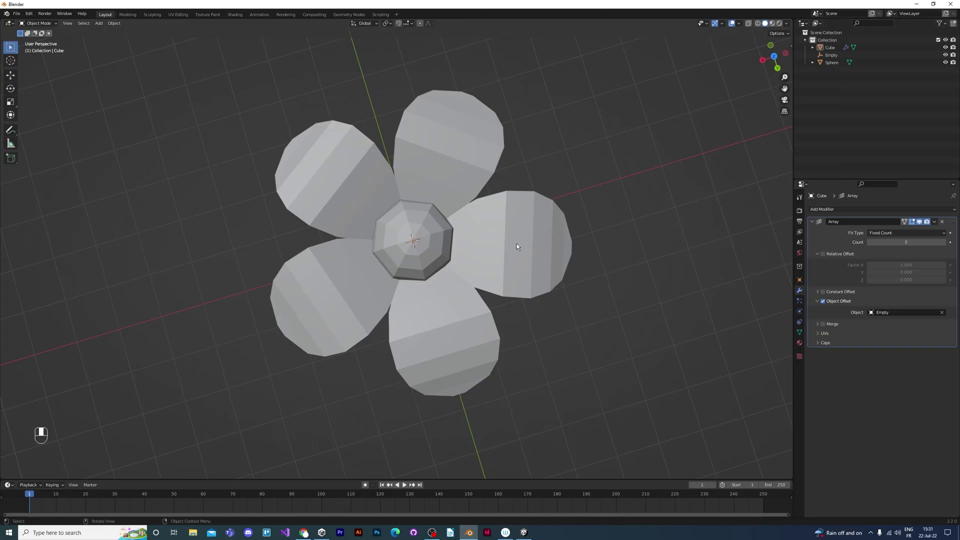
{"action": "left_click", "coordinate": [524, 247]}
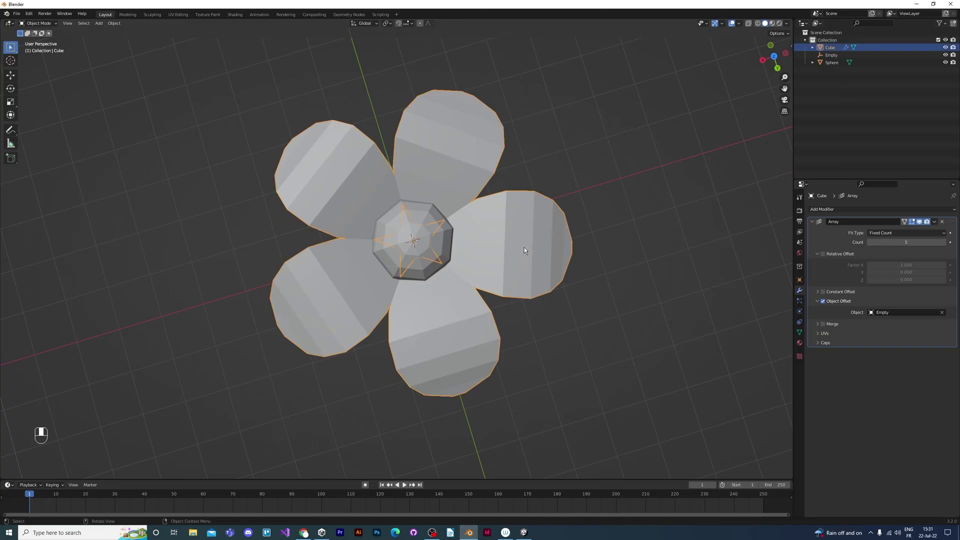
{"action": "left_click", "coordinate": [935, 222]}
{"action": "left_click", "coordinate": [929, 233]}
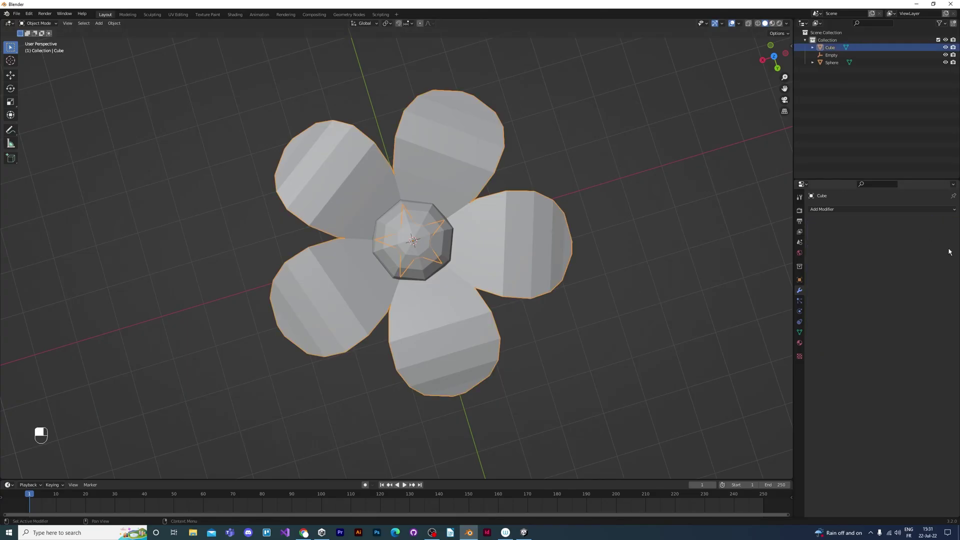
Delete the Empty from the flower's centre
{"action": "middle_click_drag", "start_coordinate": [398, 242], "coordinate": [417, 215]}
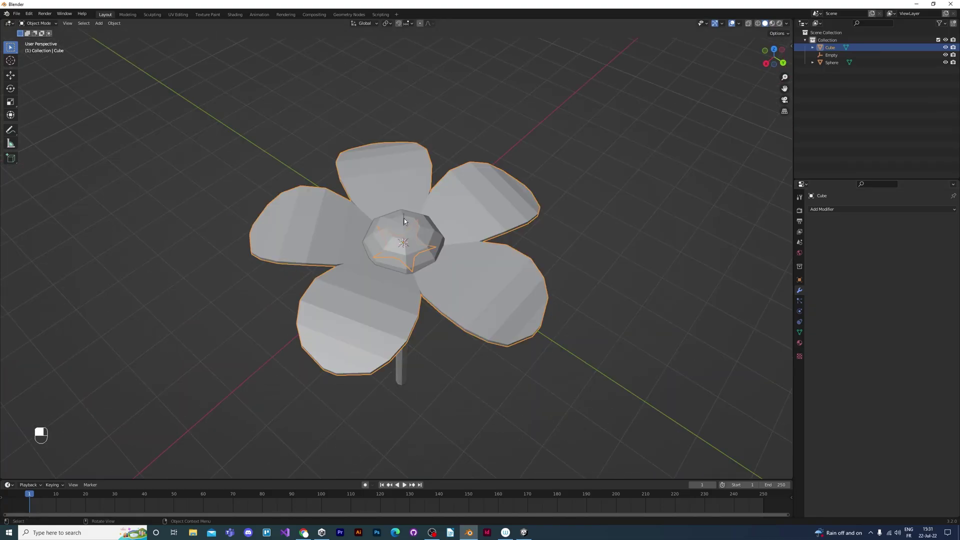
{"action": "left_click", "coordinate": [405, 223]}
{"action": "key", "text": "Delete"}
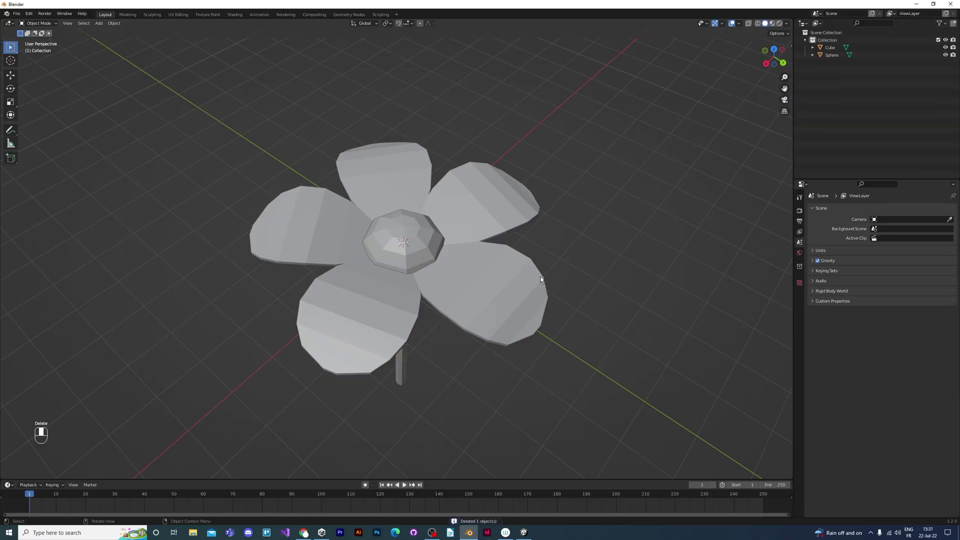
{"action": "middle_click_drag", "start_coordinate": [624, 297], "coordinate": [380, 314]}
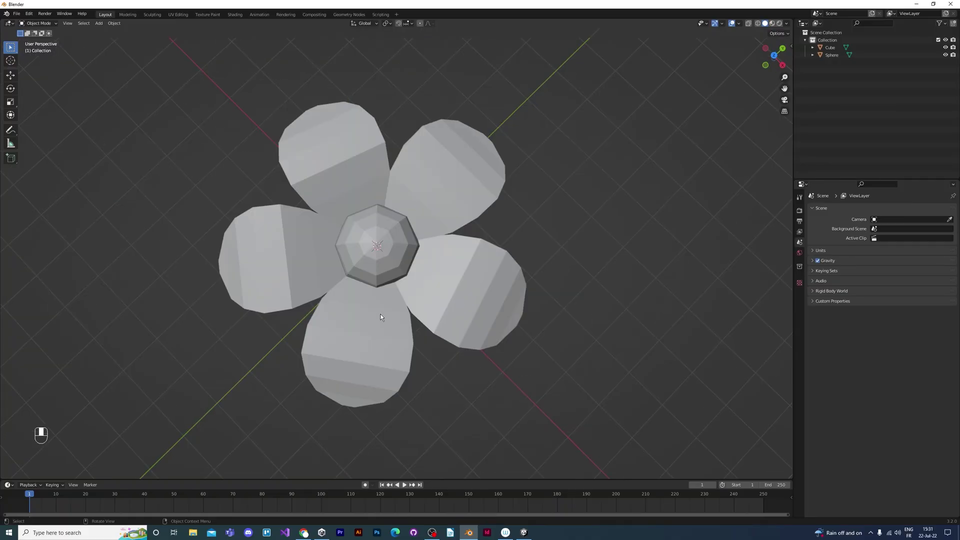